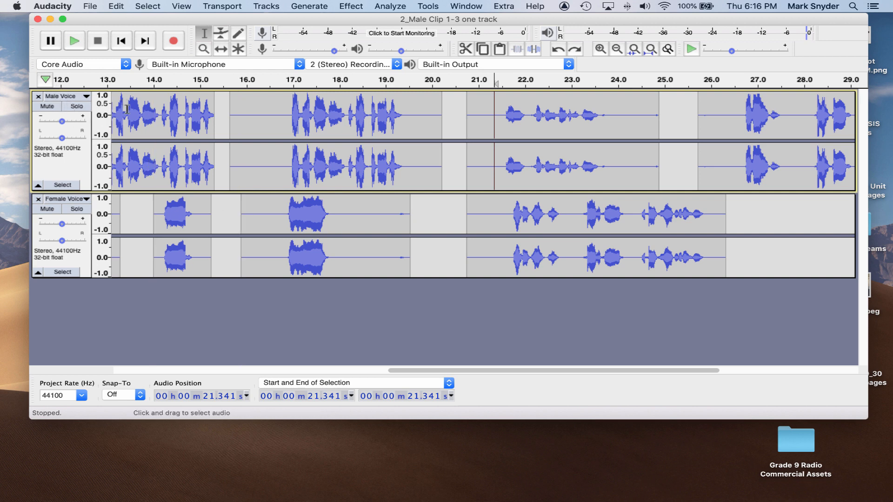
- Capture a noise profile from the quiet stretch of the Female Voice track between about 17.9 and 19.3 seconds
{"action": "left_click_drag", "start_coordinate": [522, 370], "coordinate": [382, 377]}
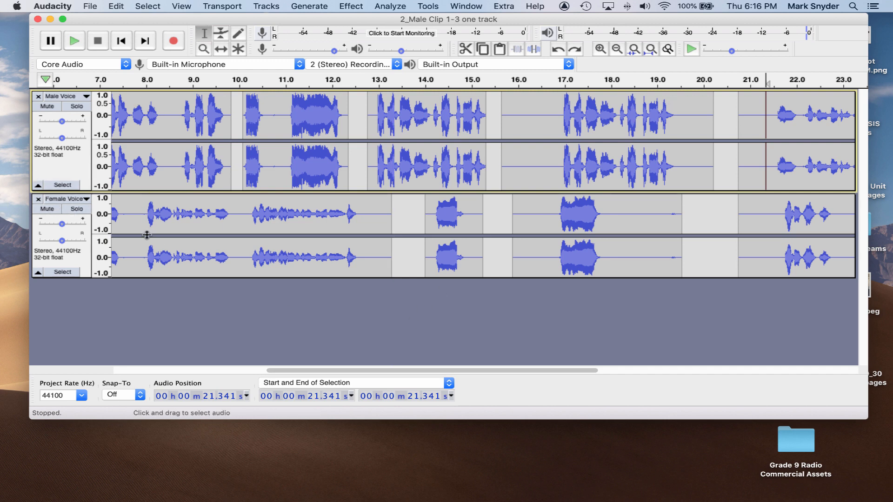
{"action": "key", "text": "Down"}
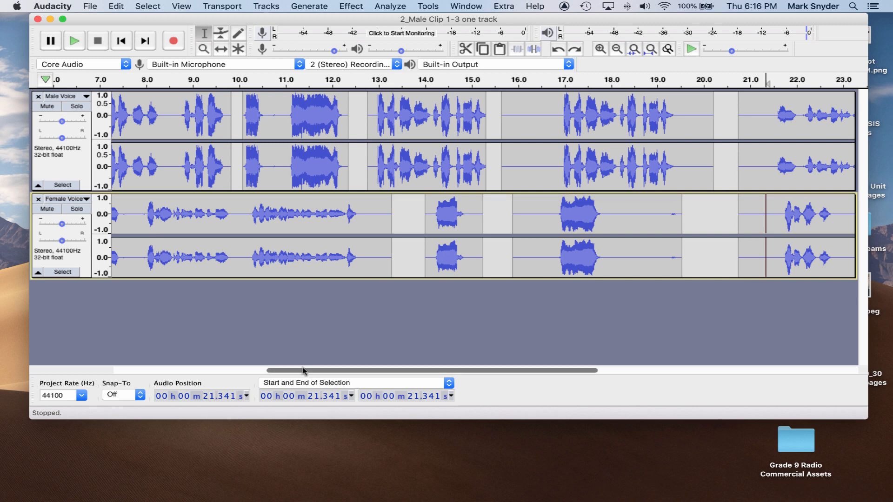
{"action": "left_click_drag", "start_coordinate": [300, 371], "coordinate": [366, 369]}
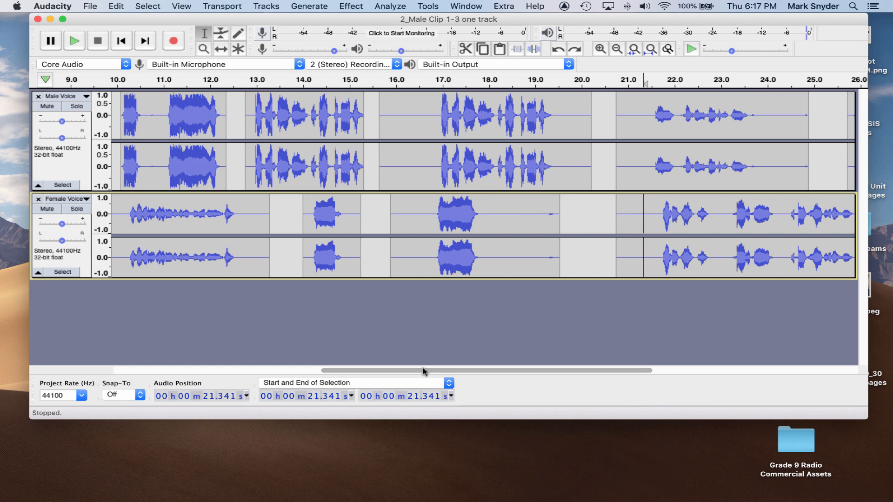
{"action": "left_click_drag", "start_coordinate": [423, 371], "coordinate": [443, 383]}
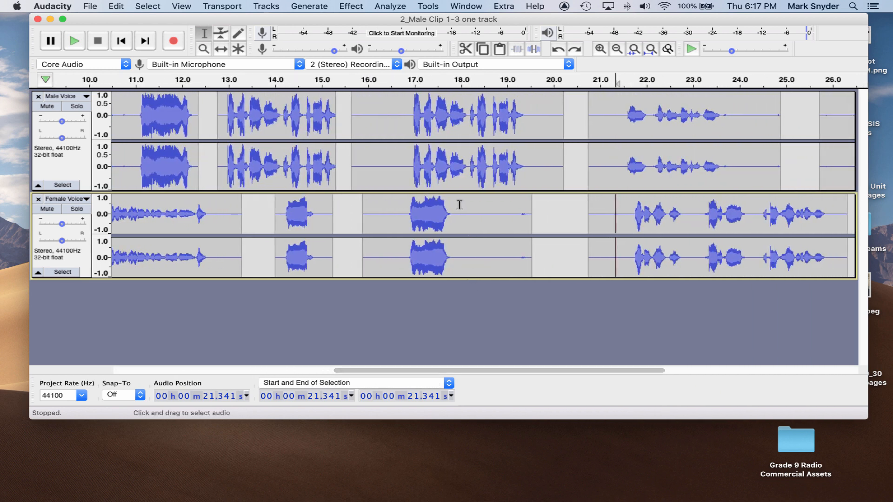
{"action": "left_click_drag", "start_coordinate": [458, 204], "coordinate": [521, 247]}
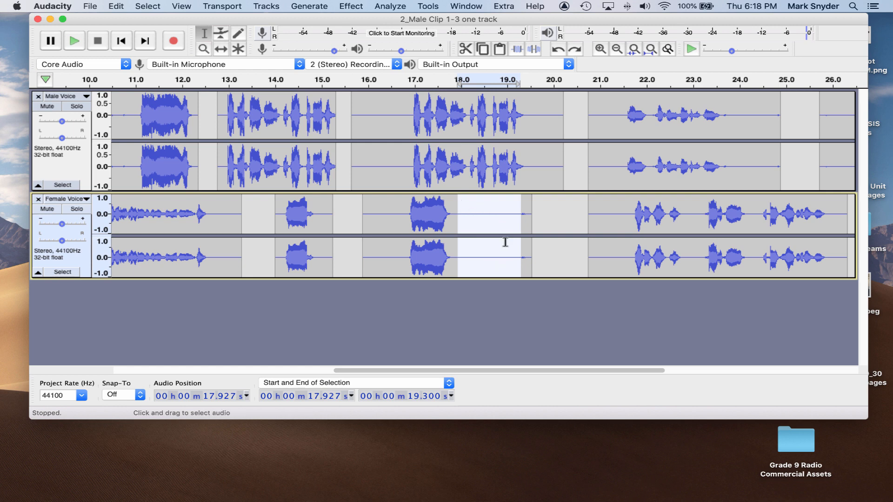
{"action": "left_click", "coordinate": [348, 7]}
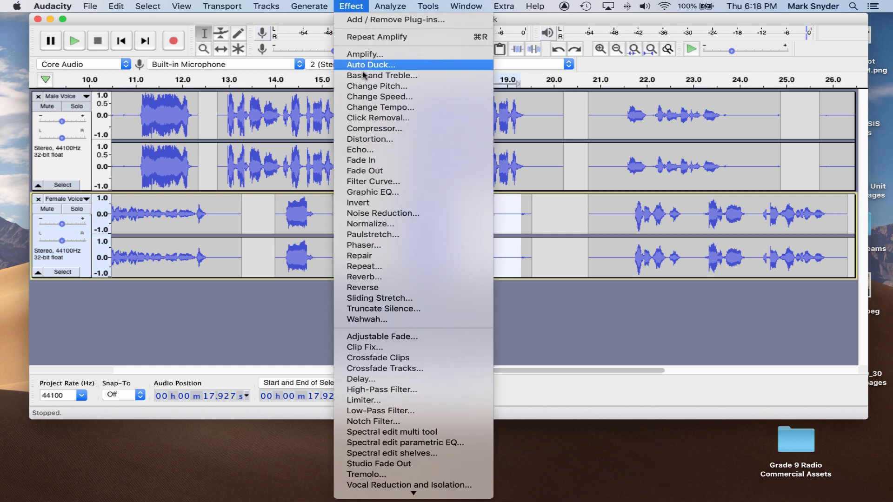
{"action": "left_click", "coordinate": [382, 214]}
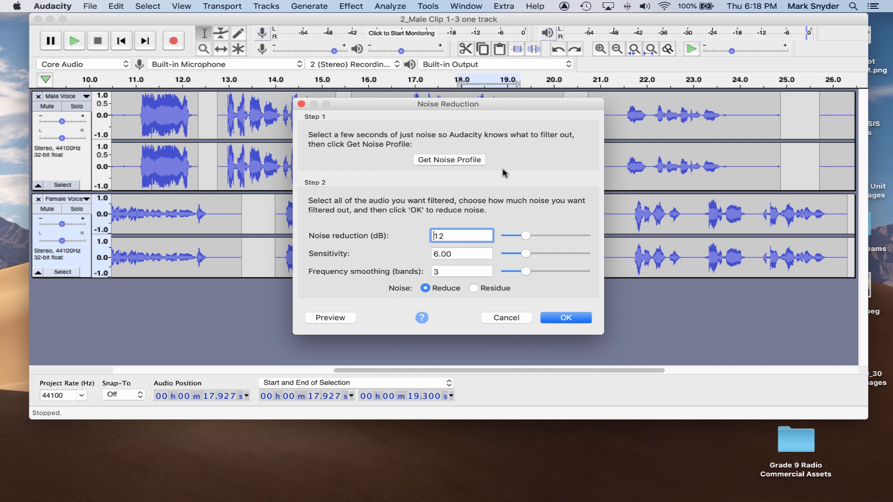
{"action": "left_click", "coordinate": [440, 160]}
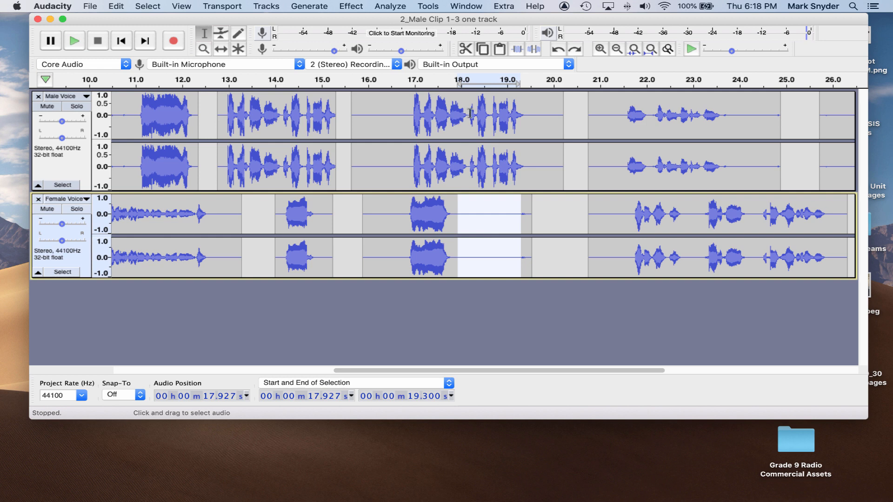
- Apply Noise Reduction to all audio in both tracks with 12 dB reduction, sensitivity 6.00 and 3 smoothing bands
{"action": "left_click", "coordinate": [320, 341]}
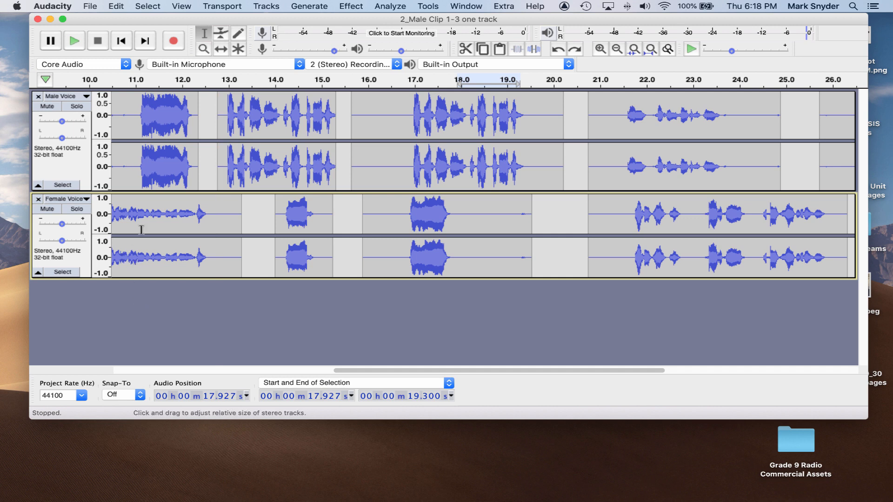
{"action": "left_click", "coordinate": [130, 128]}
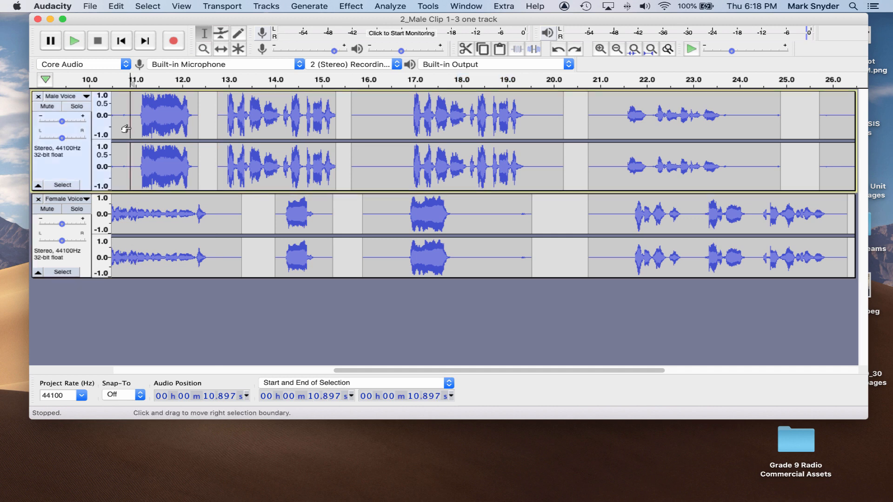
{"action": "left_click", "coordinate": [147, 128]}
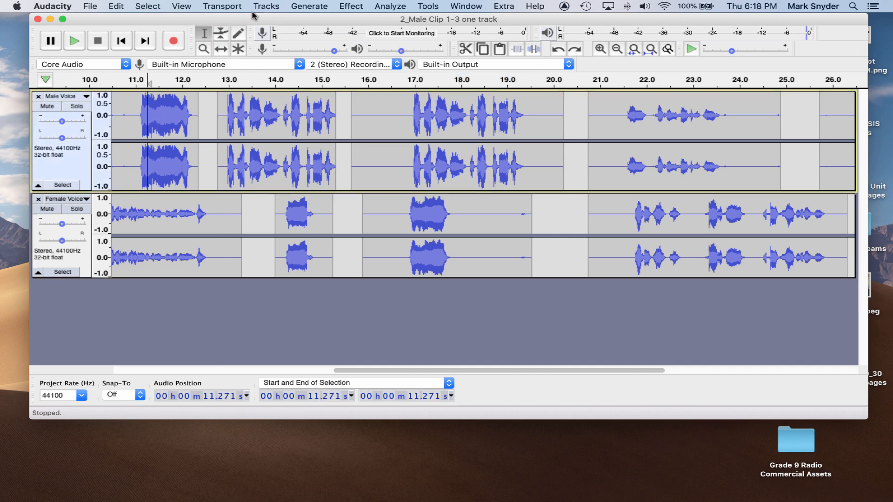
{"action": "key", "text": "super+a"}
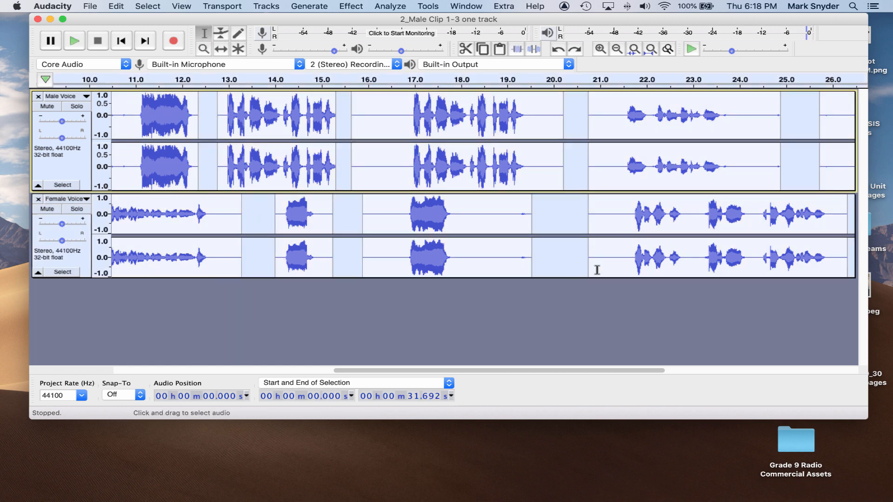
{"action": "left_click_drag", "start_coordinate": [384, 372], "coordinate": [182, 370]}
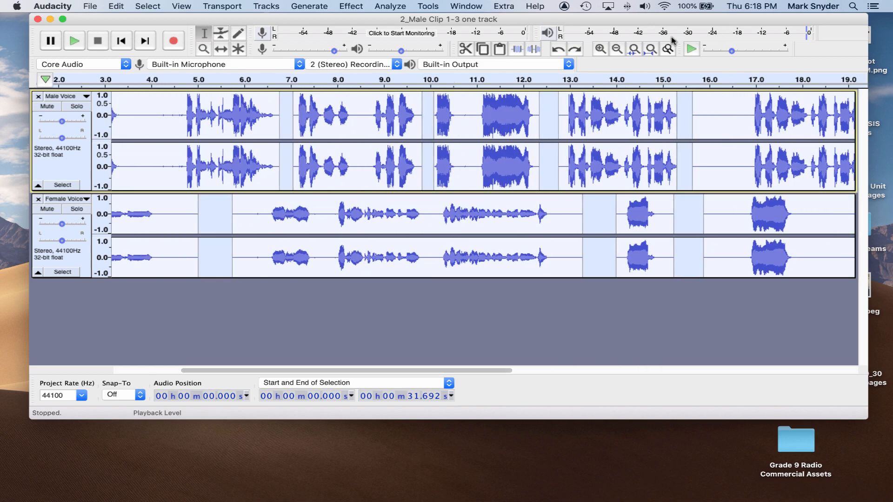
{"action": "left_click", "coordinate": [617, 49]}
{"action": "left_click", "coordinate": [617, 48]}
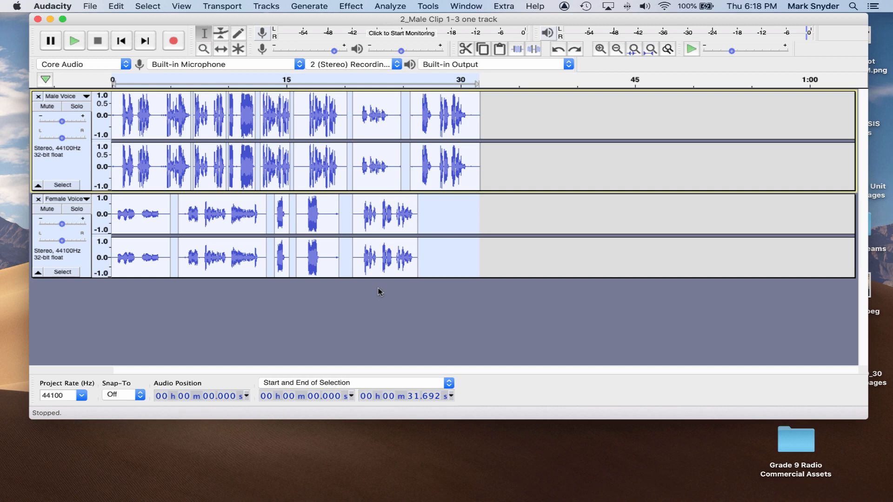
{"action": "left_click", "coordinate": [351, 6]}
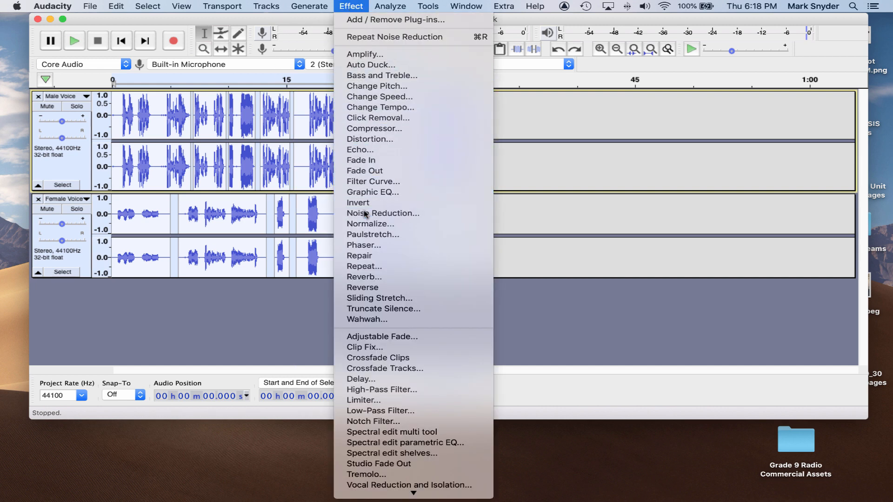
{"action": "left_click", "coordinate": [362, 214]}
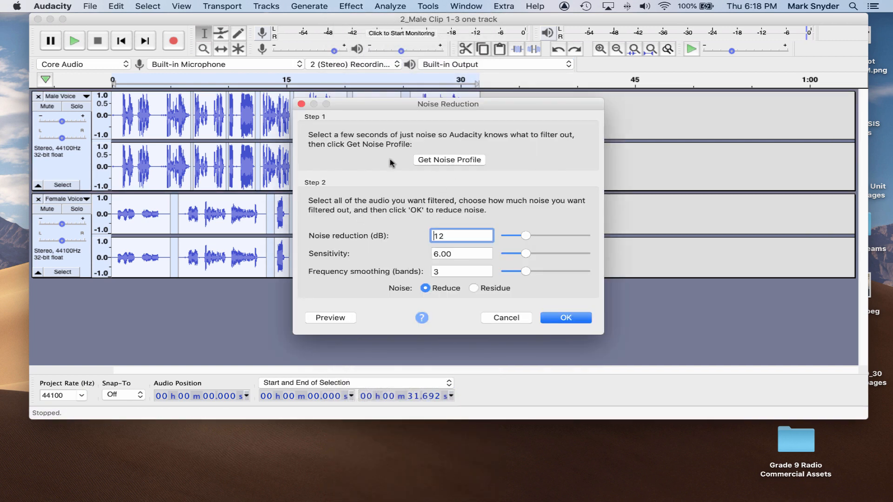
{"action": "left_click", "coordinate": [570, 319]}
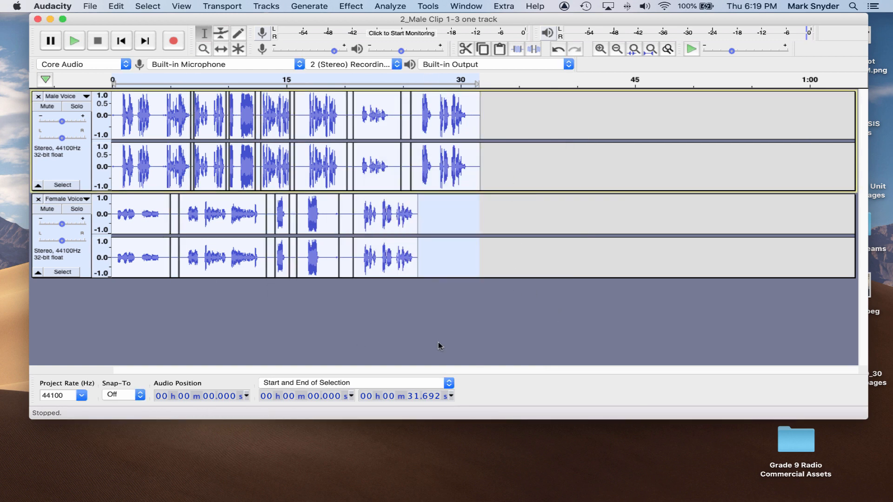
- Clear the selection, mute the Female Voice track and solo the Male Voice track
{"action": "left_click", "coordinate": [418, 327]}
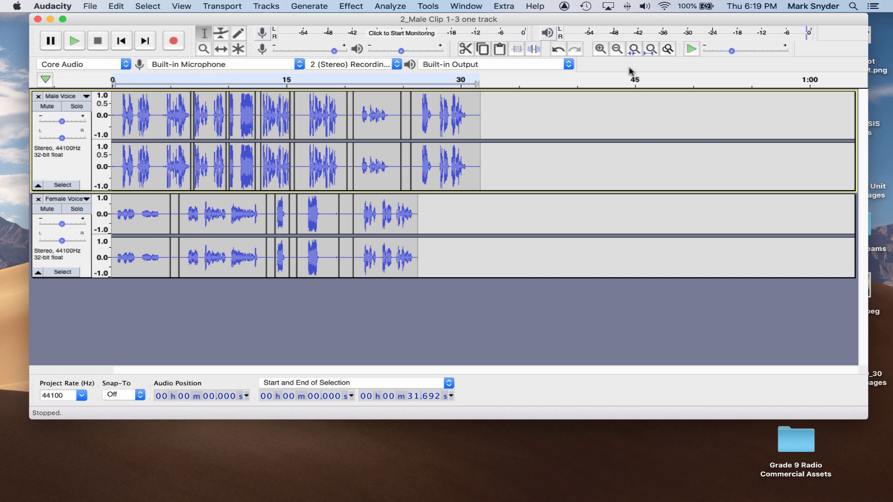
{"action": "left_click", "coordinate": [600, 50]}
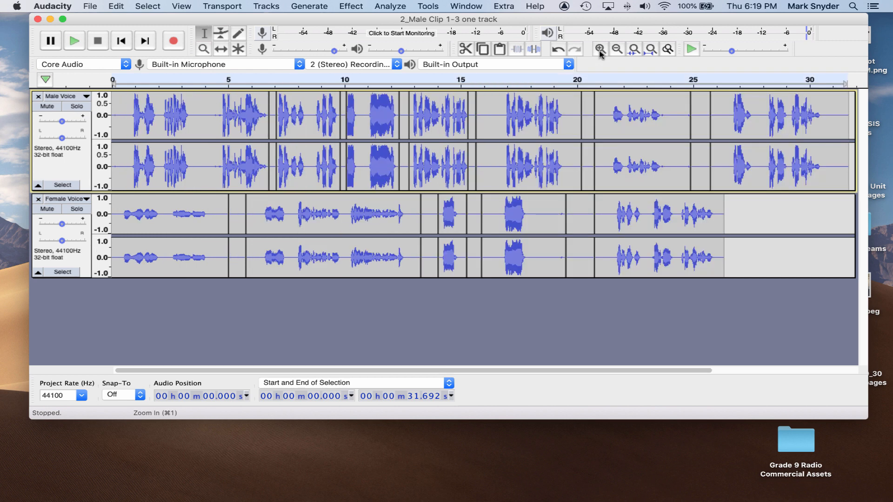
{"action": "left_click", "coordinate": [600, 50]}
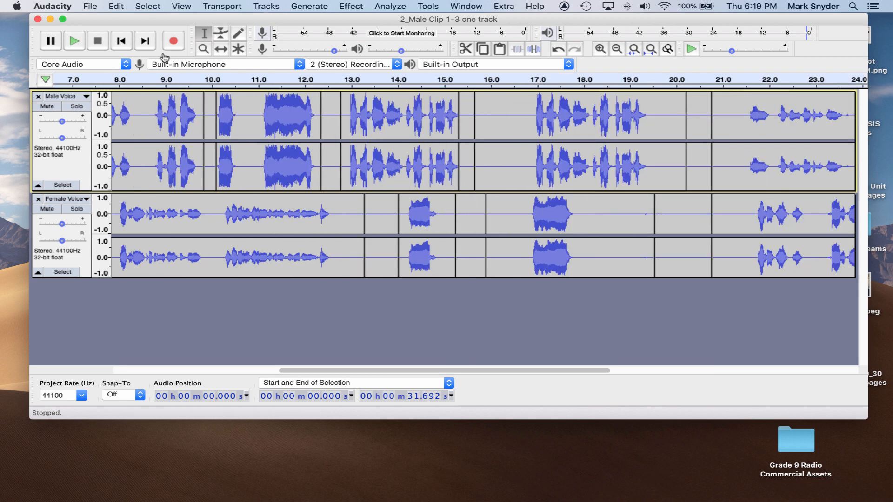
{"action": "left_click_drag", "start_coordinate": [442, 369], "coordinate": [198, 372]}
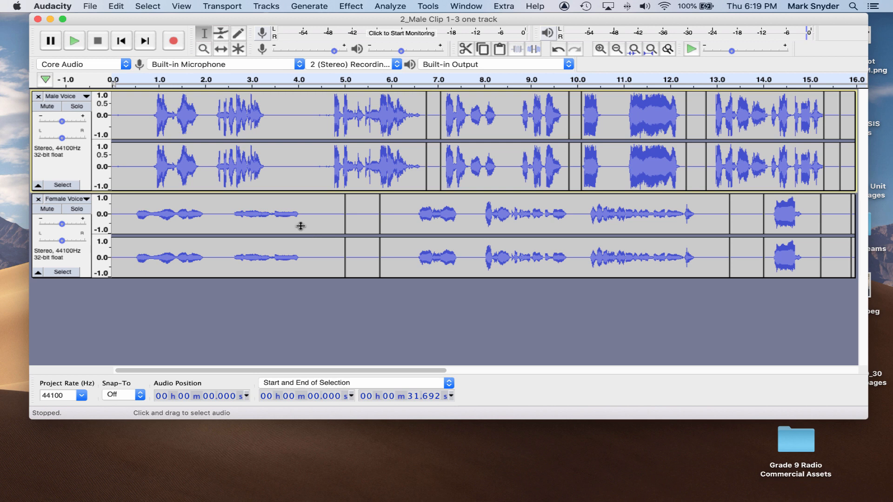
{"action": "left_click", "coordinate": [47, 209]}
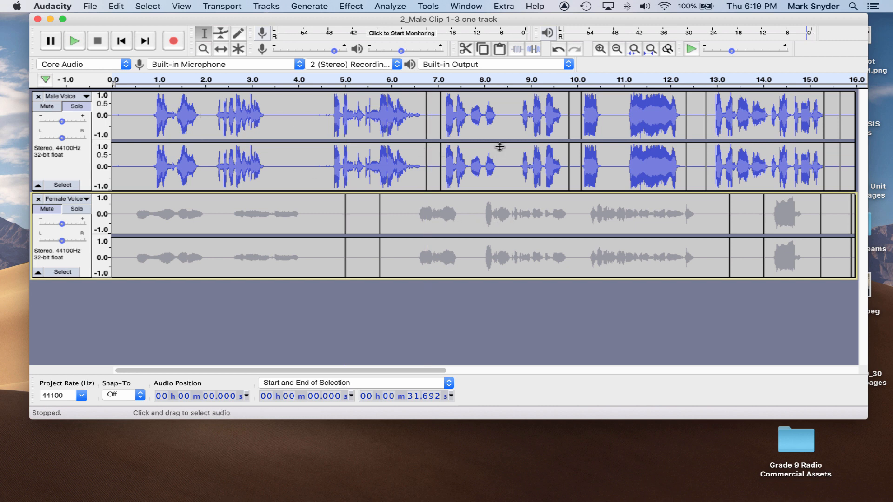
- Play the Male Voice track repeatedly from about 0.7 seconds to check its peaks on the playback meter
{"action": "left_click", "coordinate": [144, 110]}
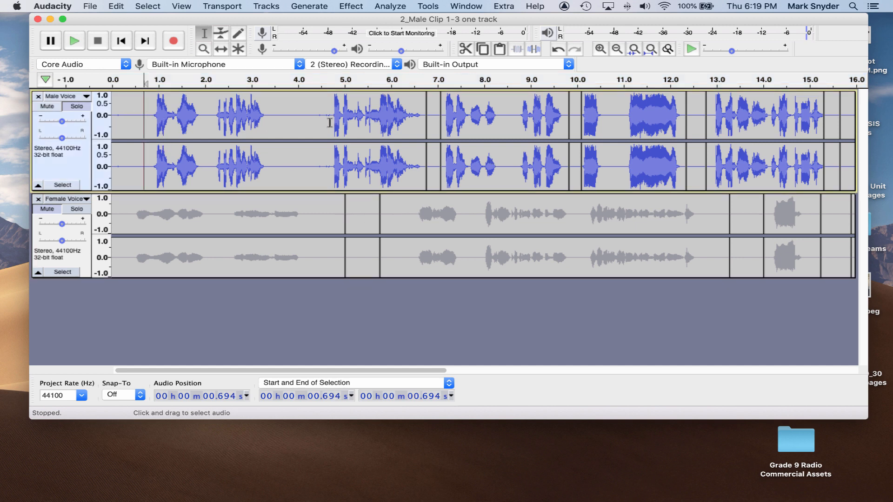
{"action": "key", "text": "space"}
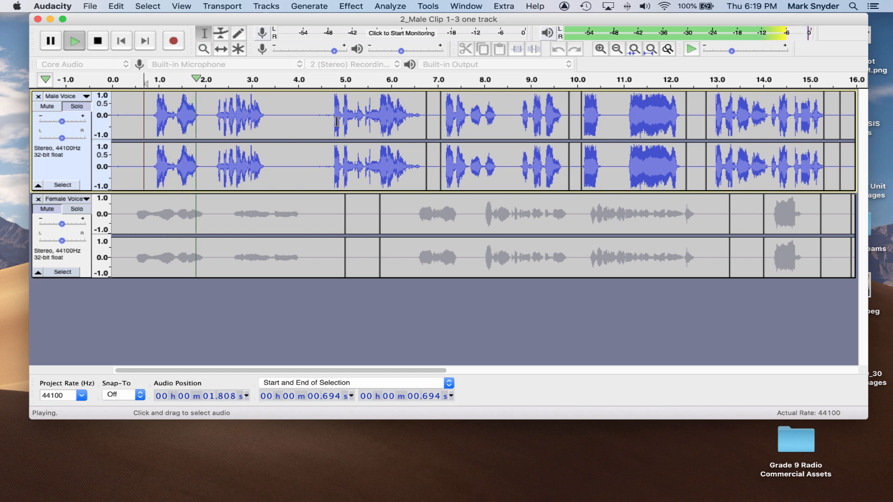
{"action": "key", "text": "space"}
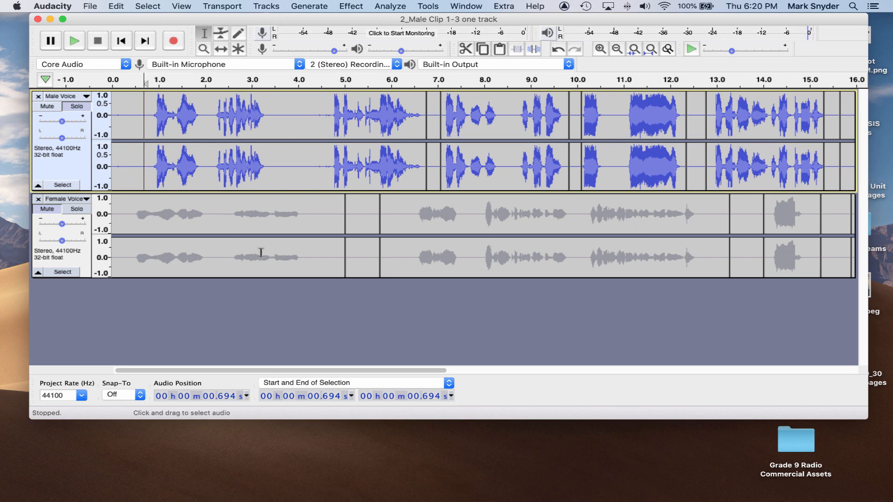
{"action": "key", "text": "space"}
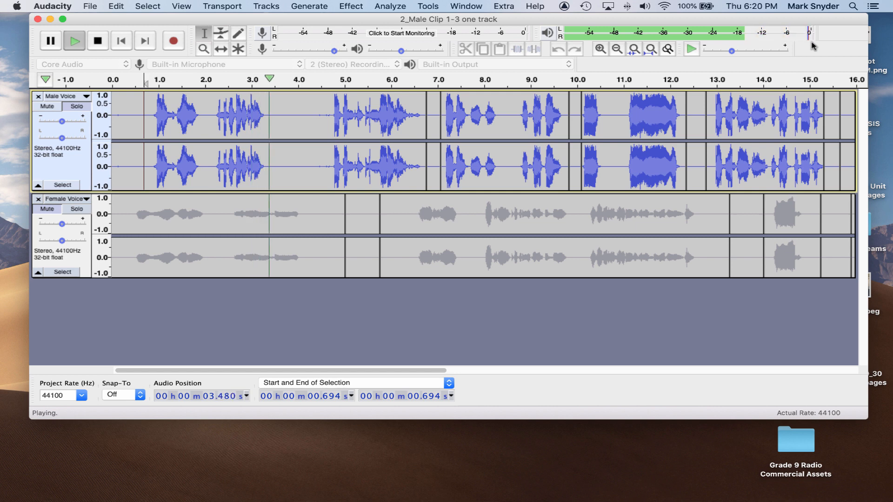
{"action": "key", "text": "space"}
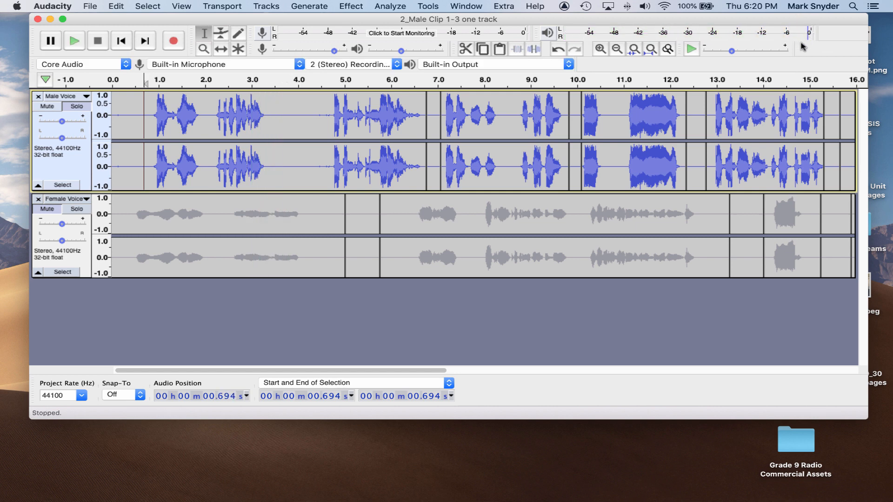
{"action": "key", "text": "space"}
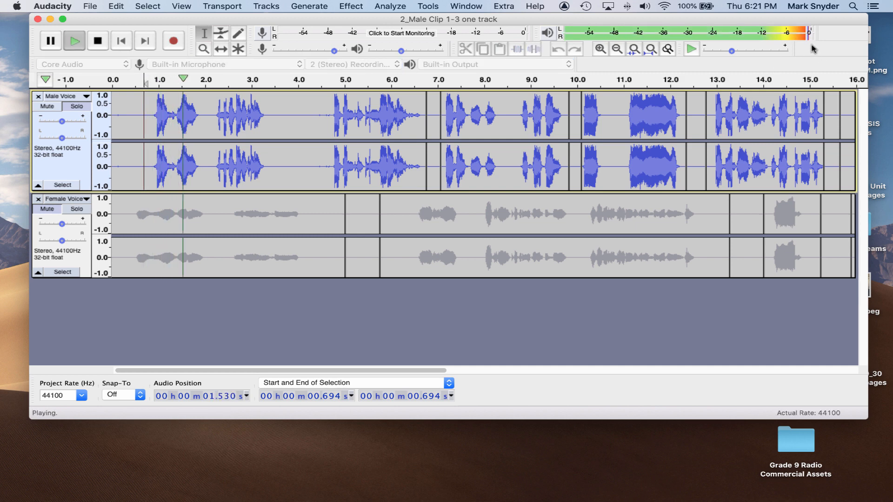
{"action": "key", "text": "space"}
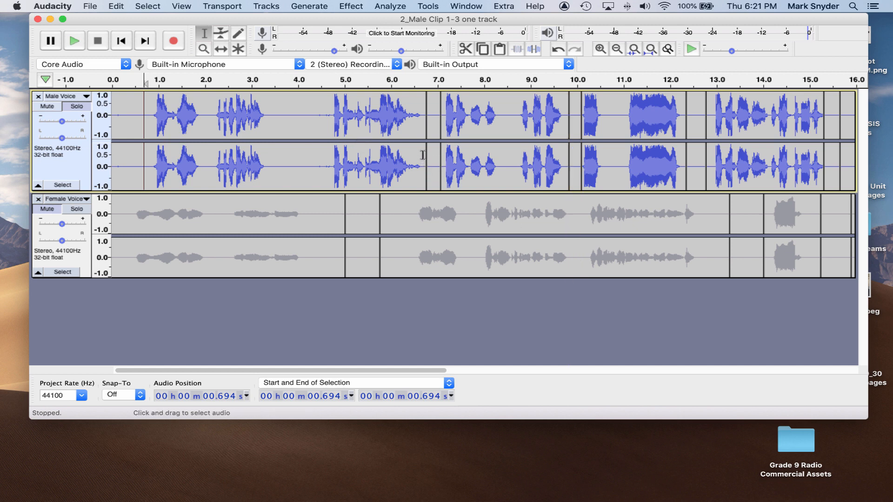
- Try to set the peak amplitude of the Male Voice audio between about 0.5 and 6.7 seconds to -3 dB with Amplify
{"action": "left_click_drag", "start_coordinate": [423, 169], "coordinate": [135, 108]}
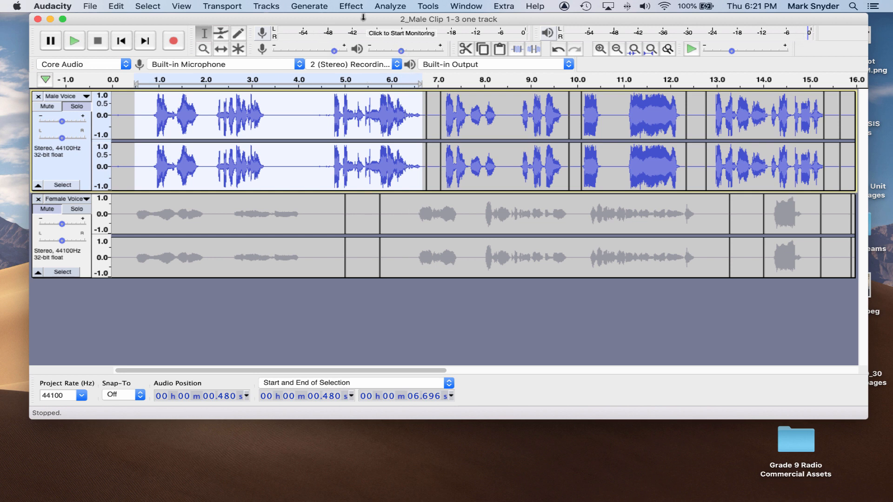
{"action": "left_click", "coordinate": [352, 7]}
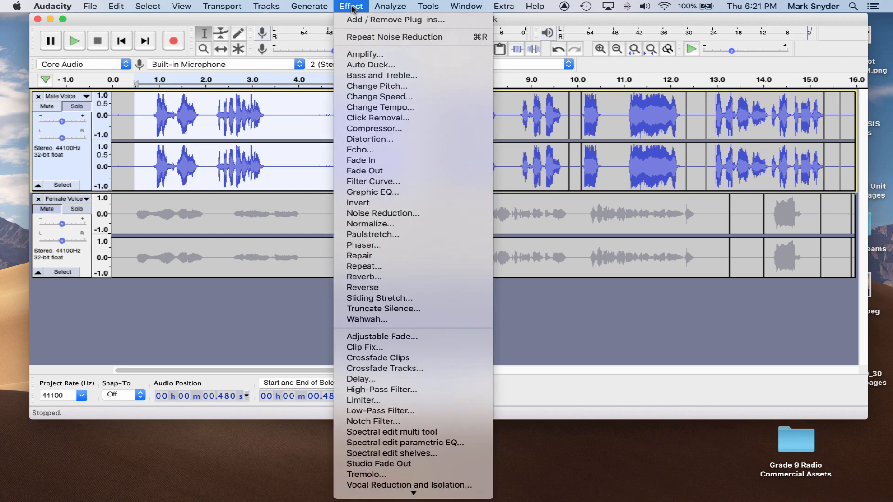
{"action": "left_click", "coordinate": [363, 55]}
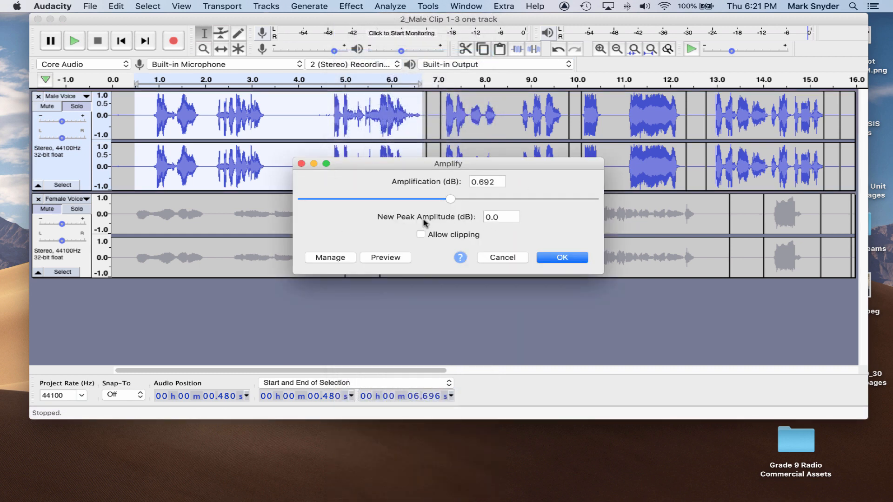
{"action": "double_click", "coordinate": [503, 215]}
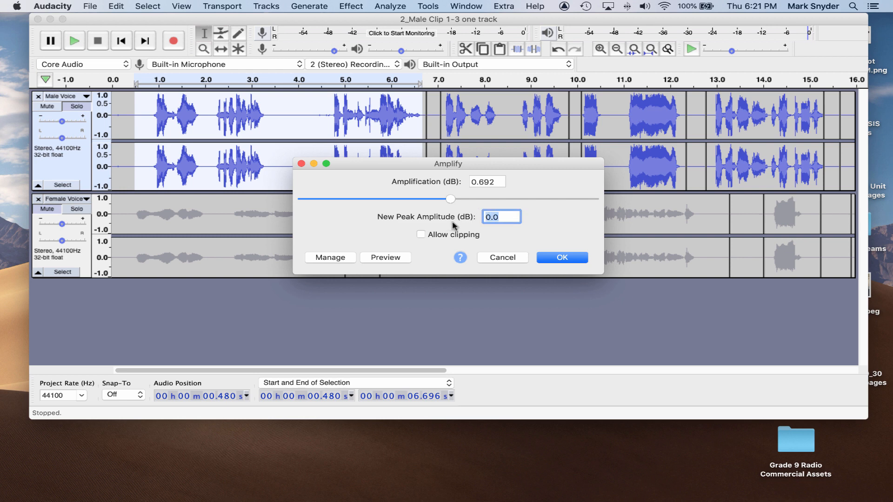
{"action": "type", "text": "-"}
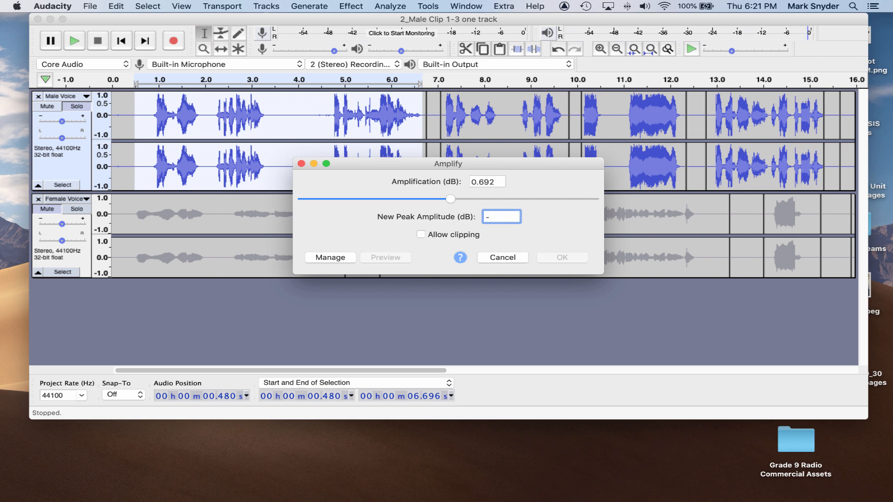
{"action": "type", "text": "3"}
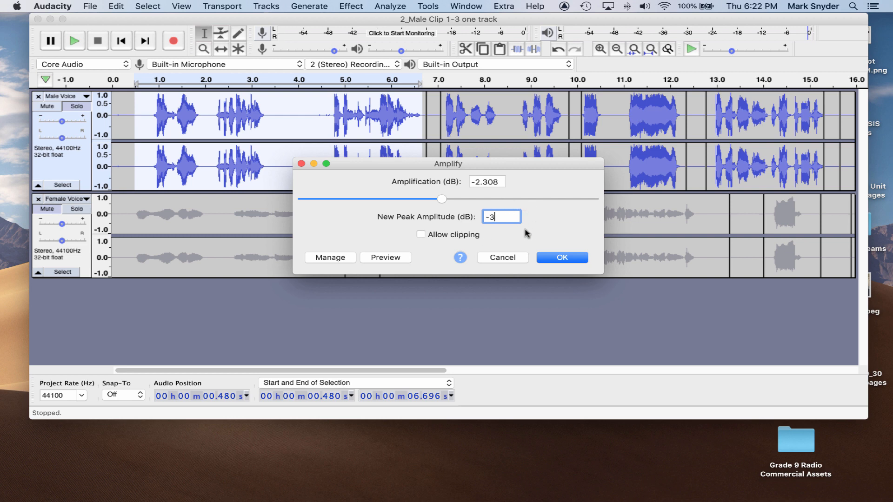
{"action": "left_click", "coordinate": [562, 258]}
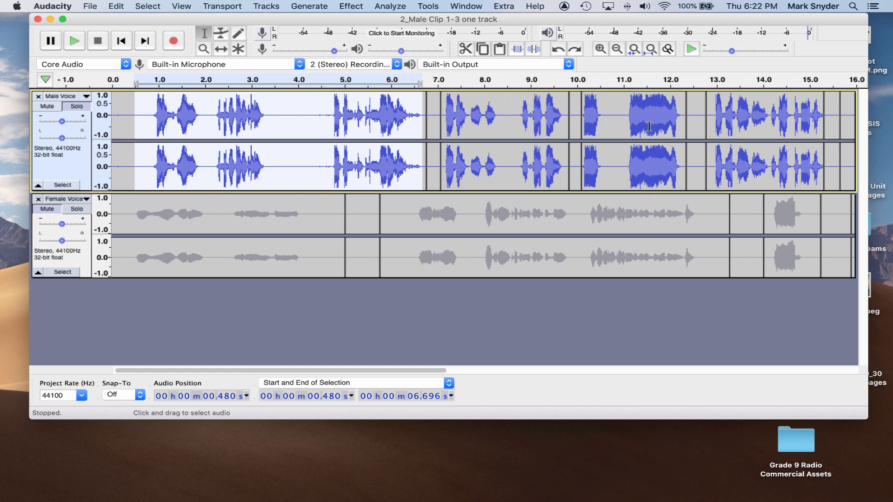
- Play the Male Voice track from about 10.9 seconds to check its peaks on the playback meter
{"action": "left_click", "coordinate": [620, 116]}
{"action": "key", "text": "space"}
{"action": "key", "text": "space"}
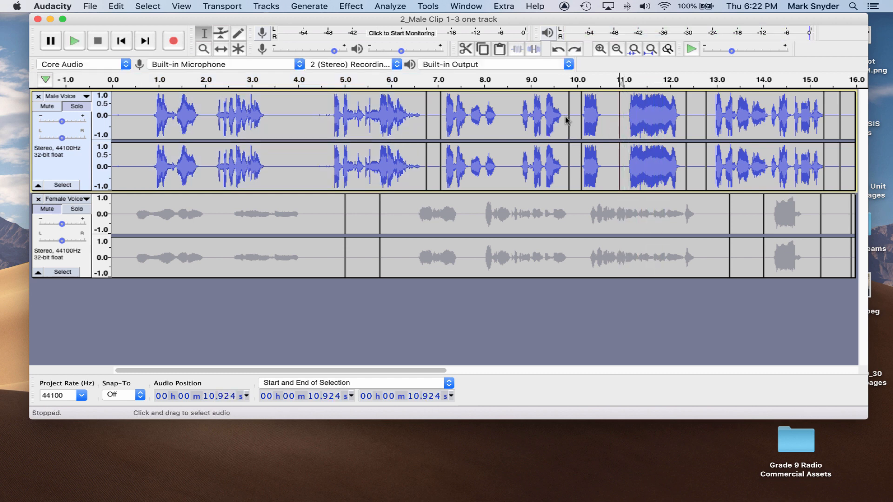
- Merge the Male Voice clips at about 6.7 seconds and amplify the stretch from about 0.5 to 6.9 seconds to a -3 dB peak
{"action": "left_click", "coordinate": [426, 122]}
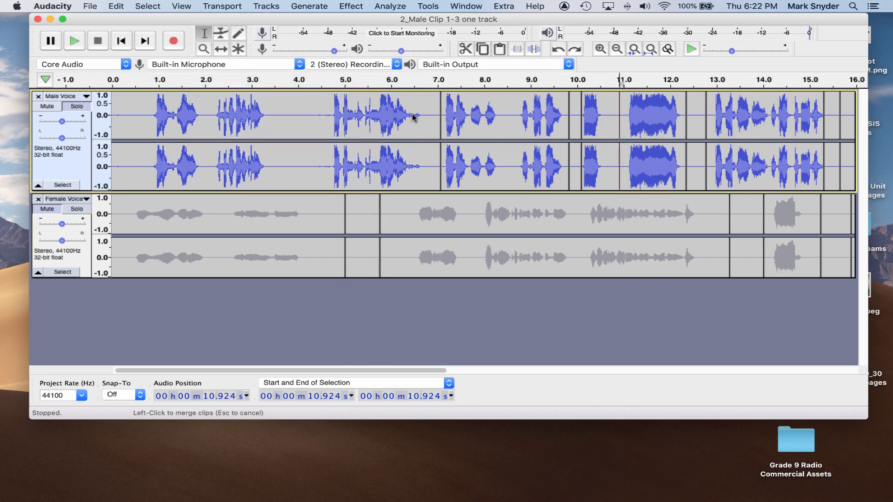
{"action": "left_click_drag", "start_coordinate": [435, 120], "coordinate": [135, 120]}
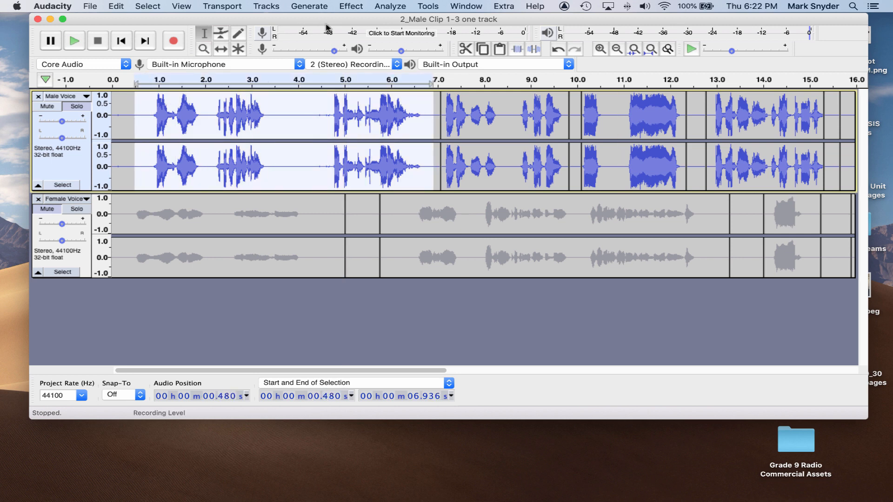
{"action": "left_click", "coordinate": [362, 7]}
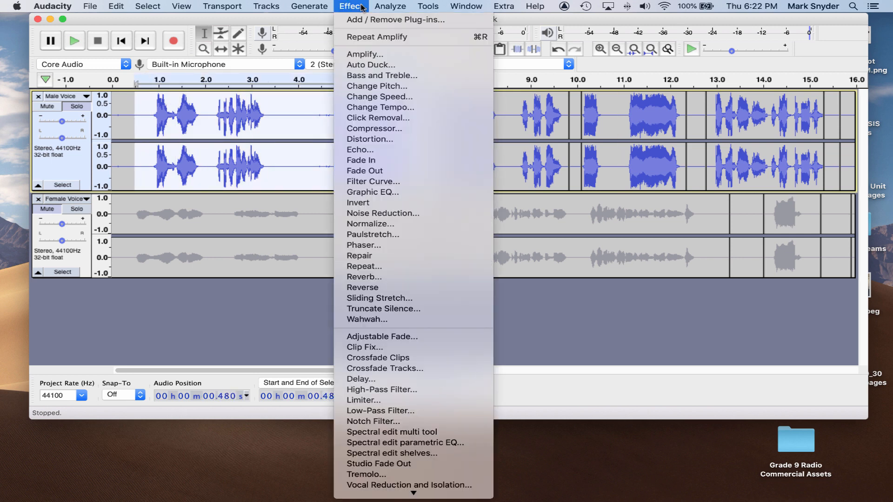
{"action": "left_click", "coordinate": [362, 55]}
{"action": "left_click", "coordinate": [499, 216]}
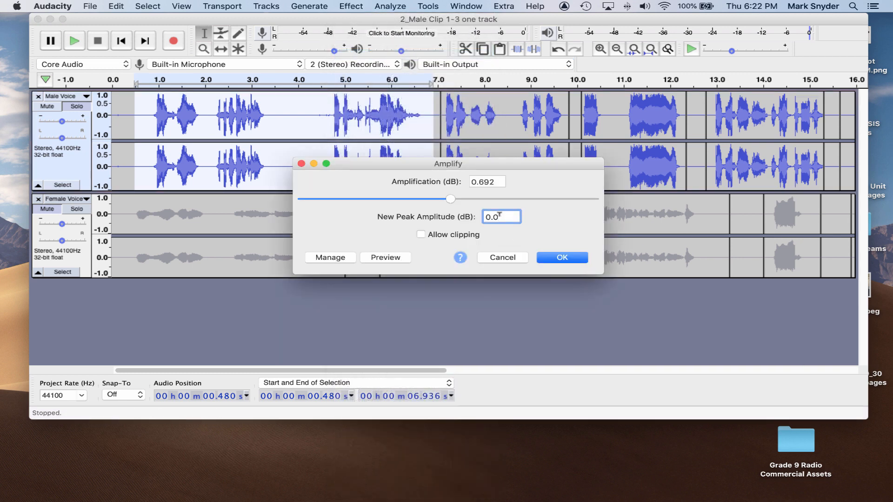
{"action": "left_click_drag", "start_coordinate": [499, 214], "coordinate": [479, 211]}
{"action": "type", "text": "-3"}
{"action": "left_click", "coordinate": [563, 259]}
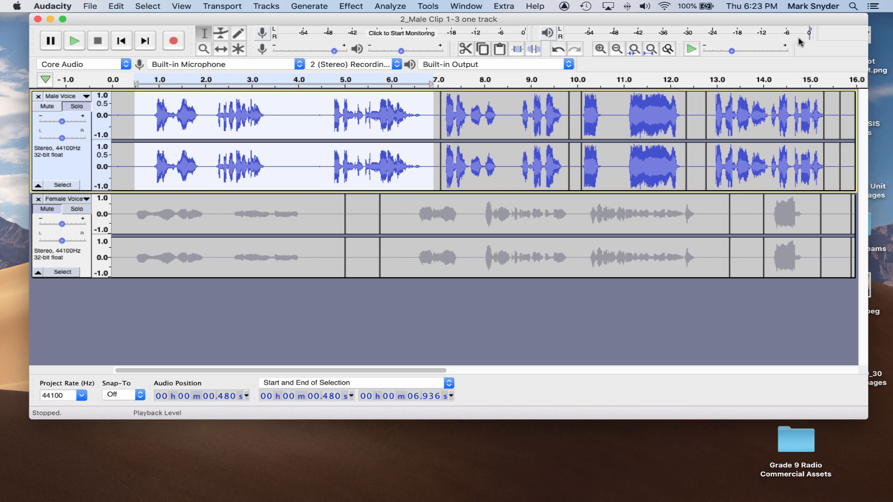
- Play the amplified first part of the Male Voice track repeatedly to check its peaks on the playback meter
{"action": "key", "text": "space"}
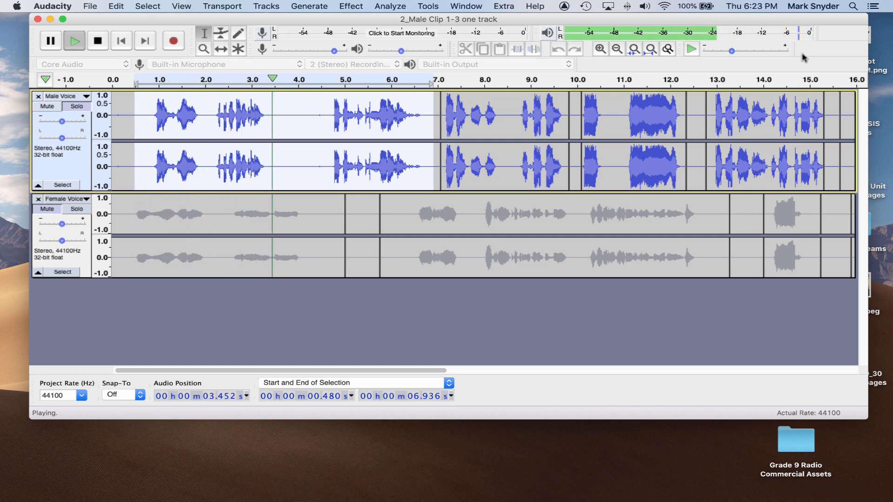
{"action": "key", "text": "space"}
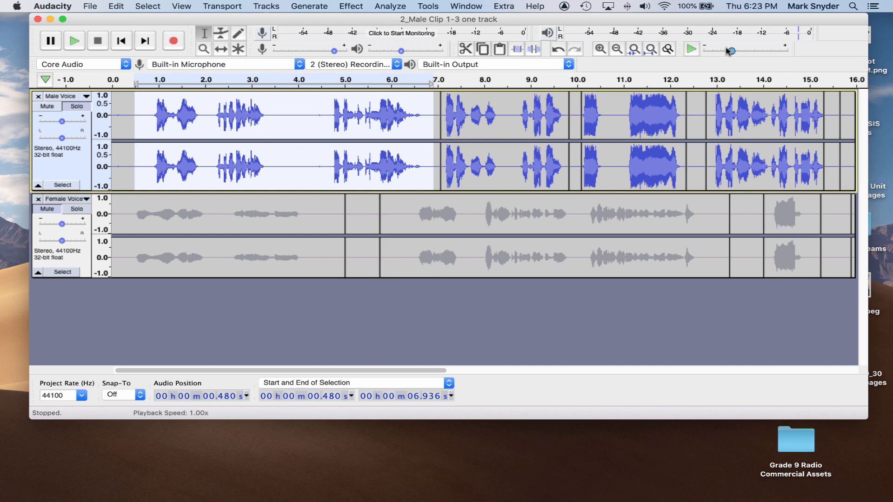
{"action": "mouse_move", "coordinate": [729, 51]}
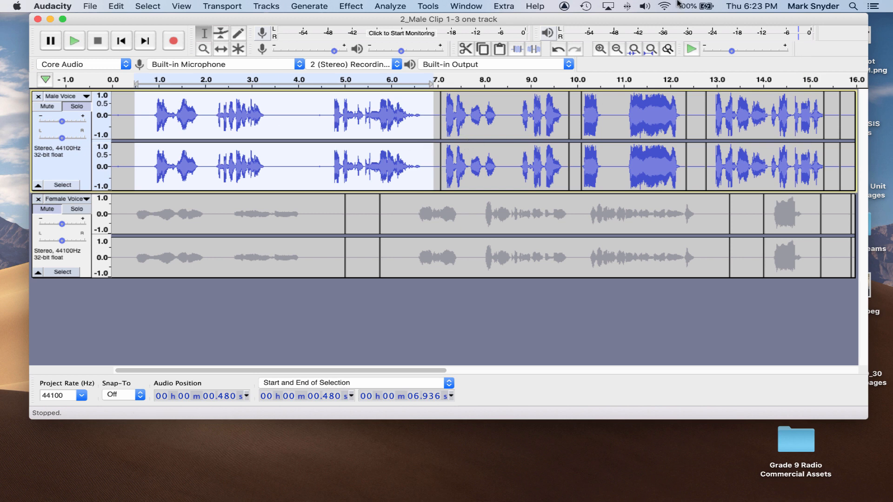
{"action": "key", "text": "space"}
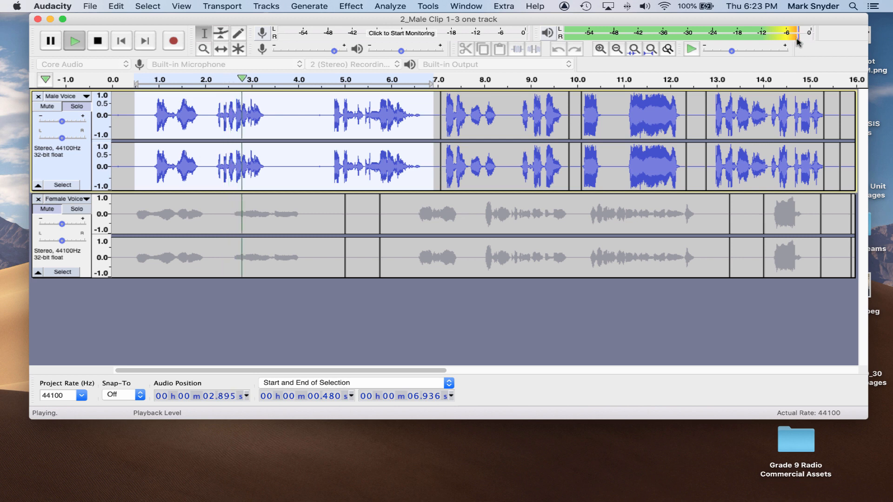
{"action": "key", "text": "space"}
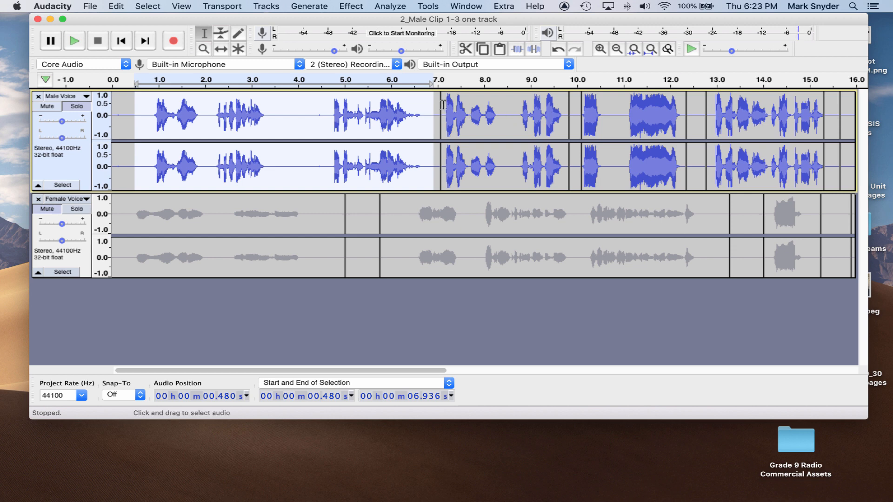
- Play the Male Voice clip between about 7.1 and 9.8 seconds to check its peaks on the playback meter
{"action": "left_click_drag", "start_coordinate": [443, 105], "coordinate": [570, 126]}
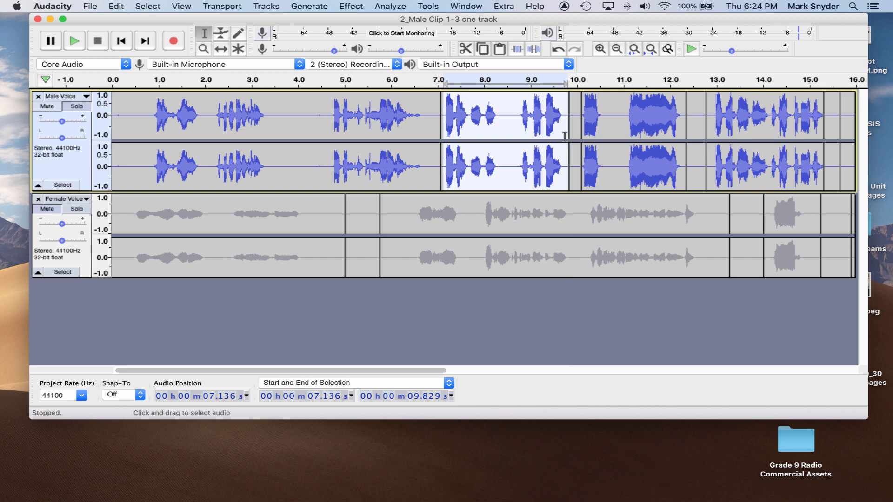
{"action": "key", "text": "space"}
{"action": "left_click", "coordinate": [447, 110]}
{"action": "left_click", "coordinate": [578, 117]}
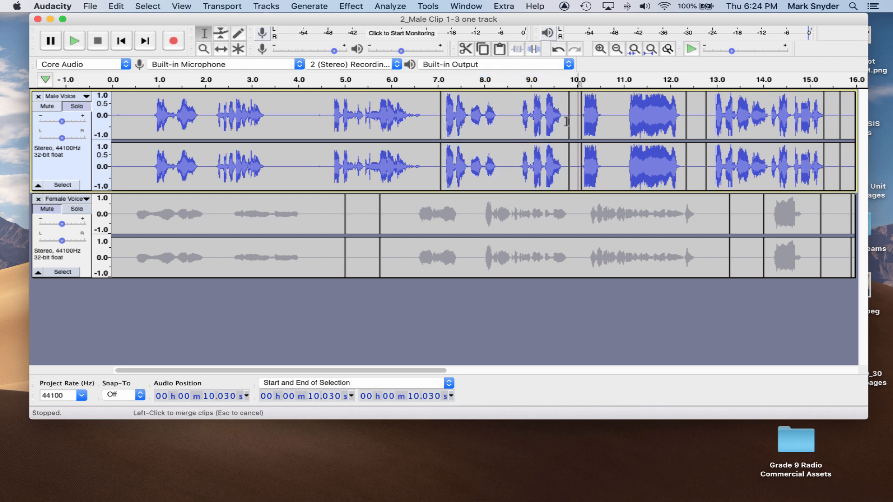
- Amplify the Male Voice audio between about 7.1 and 9.9 seconds to a new peak amplitude of -3 dB and play it back
{"action": "left_click_drag", "start_coordinate": [443, 108], "coordinate": [574, 117]}
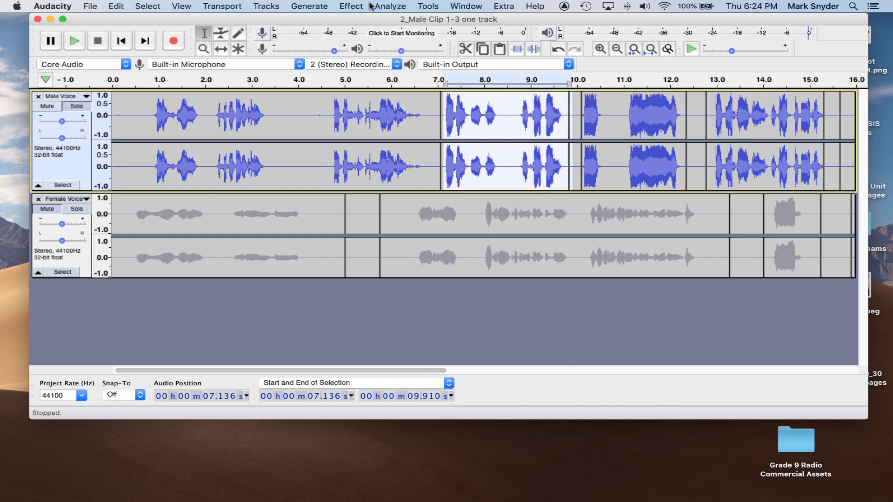
{"action": "left_click", "coordinate": [351, 7]}
{"action": "left_click", "coordinate": [363, 55]}
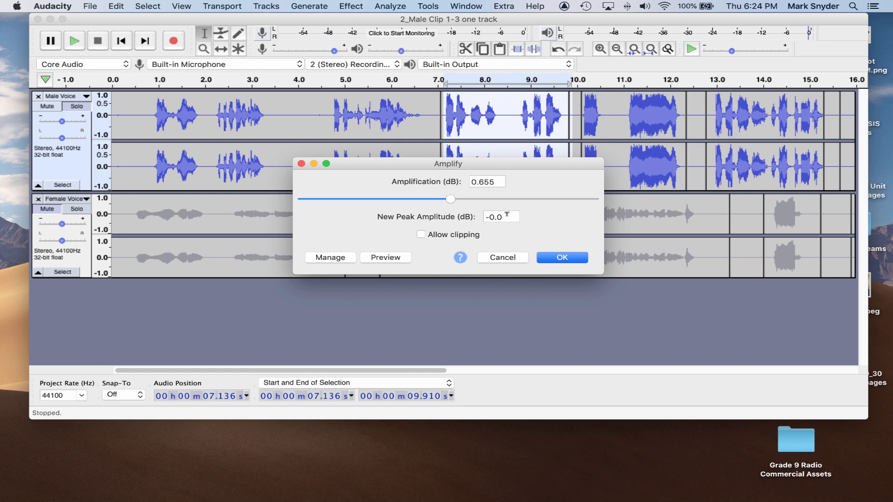
{"action": "left_click", "coordinate": [507, 215]}
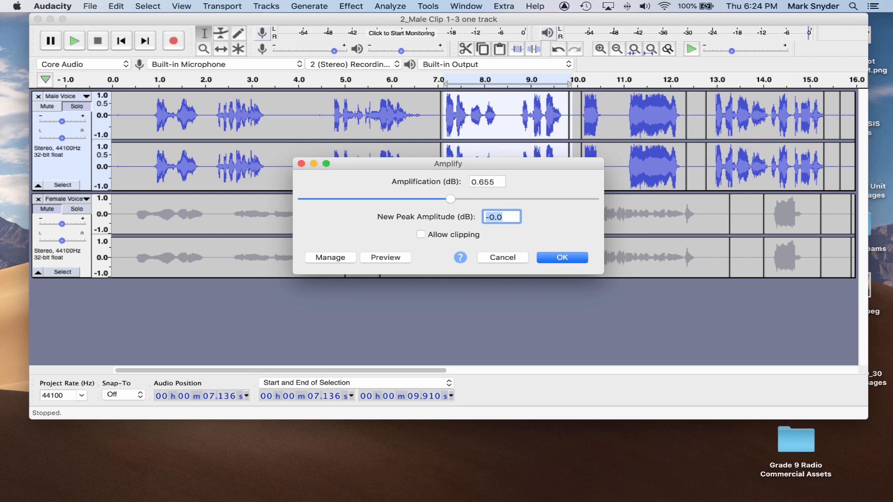
{"action": "type", "text": "-3"}
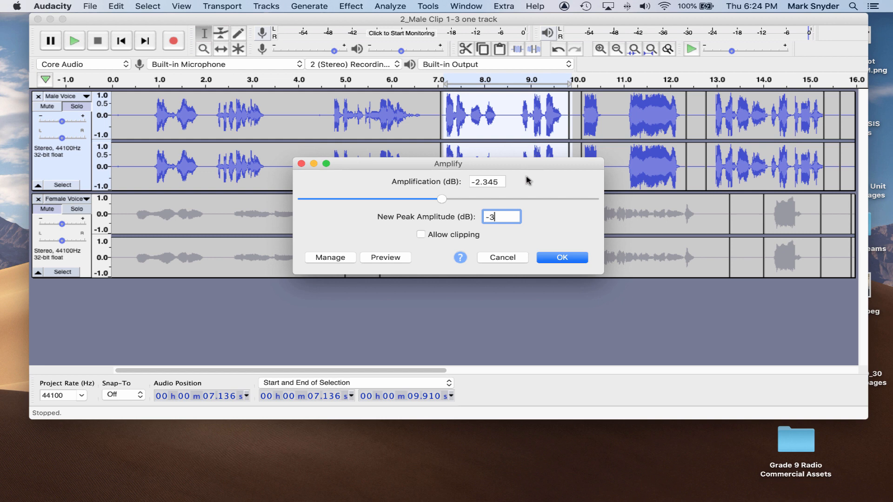
{"action": "left_click_drag", "start_coordinate": [530, 164], "coordinate": [524, 212]}
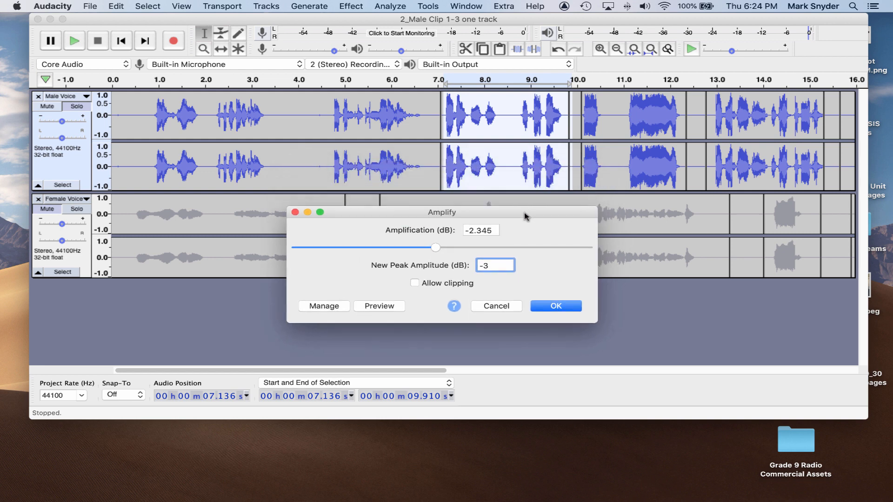
{"action": "left_click", "coordinate": [566, 309]}
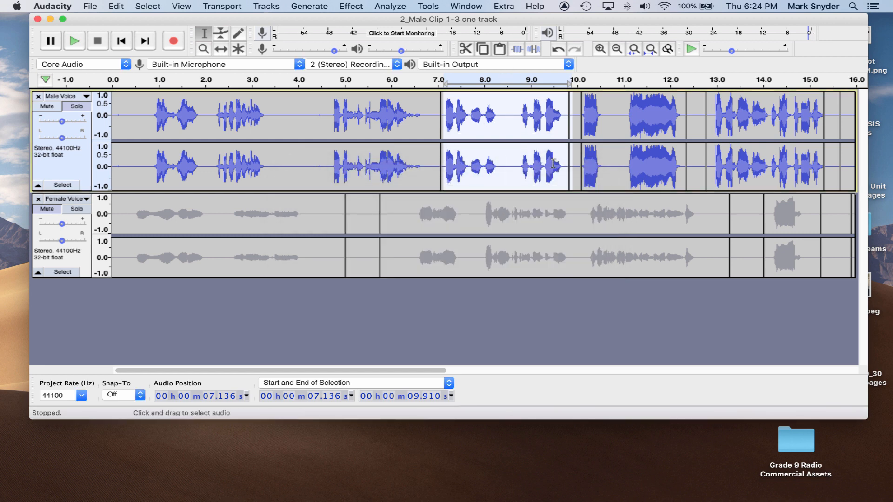
{"action": "key", "text": "space"}
{"action": "left_click", "coordinate": [332, 80]}
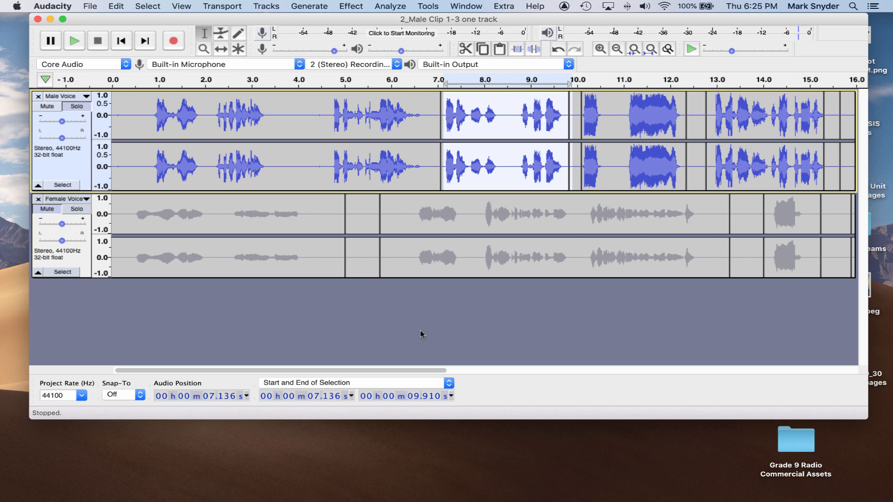
{"action": "left_click", "coordinate": [351, 7]}
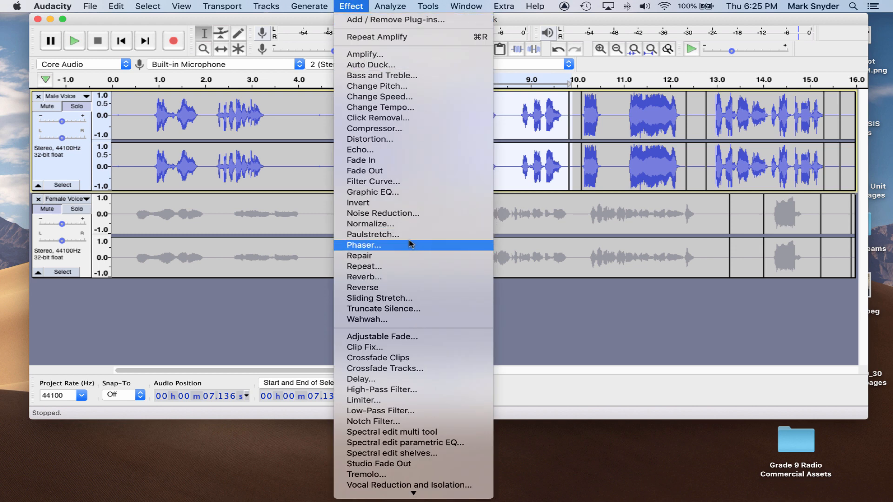
{"action": "left_click", "coordinate": [398, 213]}
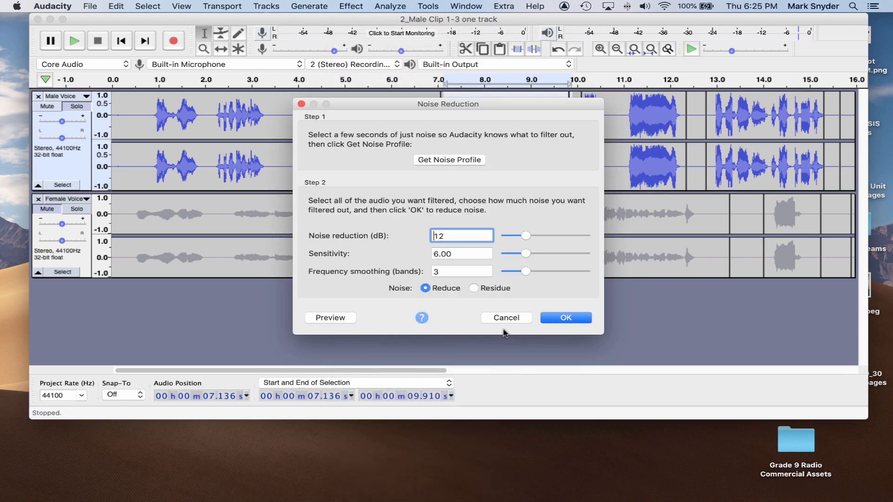
{"action": "left_click", "coordinate": [506, 317]}
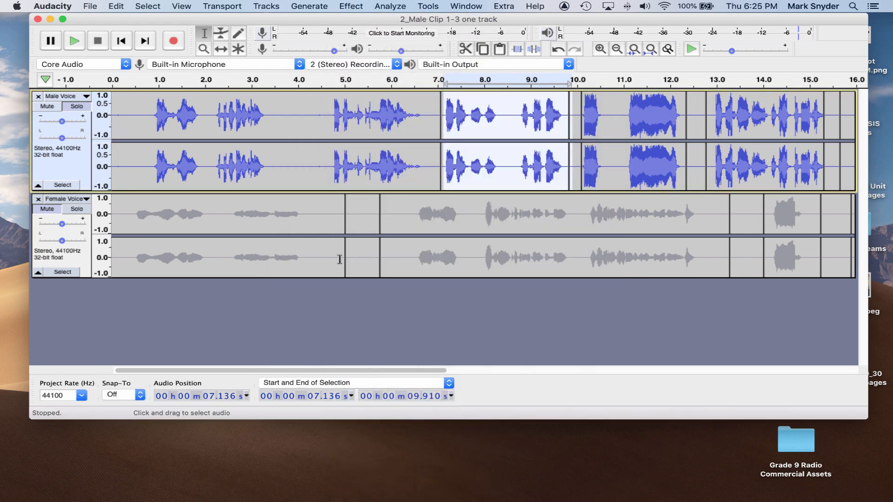
{"action": "left_click", "coordinate": [321, 251]}
{"action": "left_click_drag", "start_coordinate": [304, 208], "coordinate": [342, 222]}
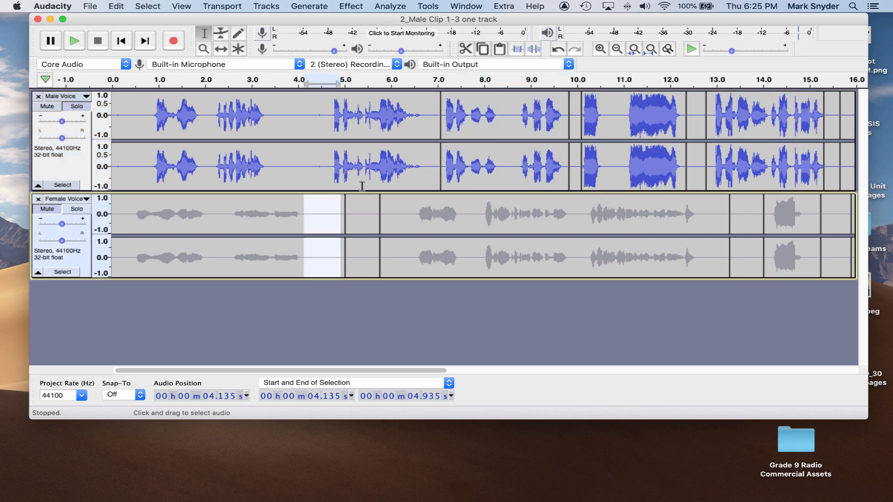
{"action": "left_click", "coordinate": [350, 6]}
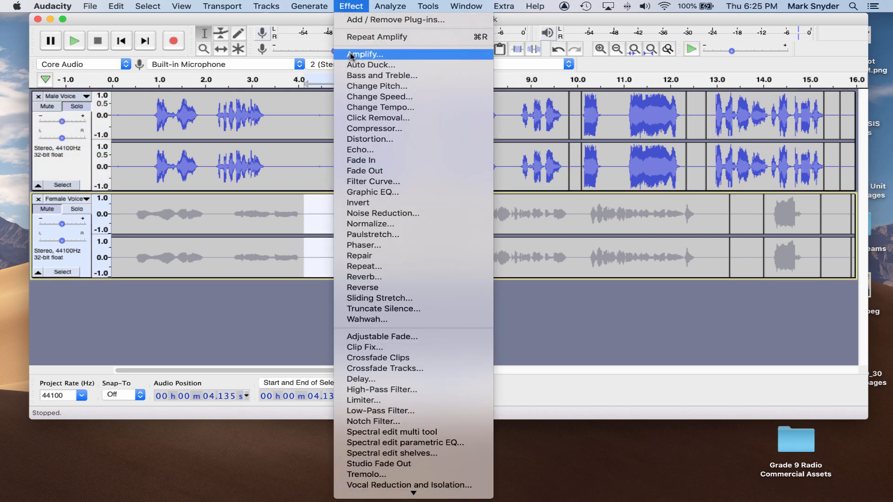
{"action": "left_click", "coordinate": [382, 213]}
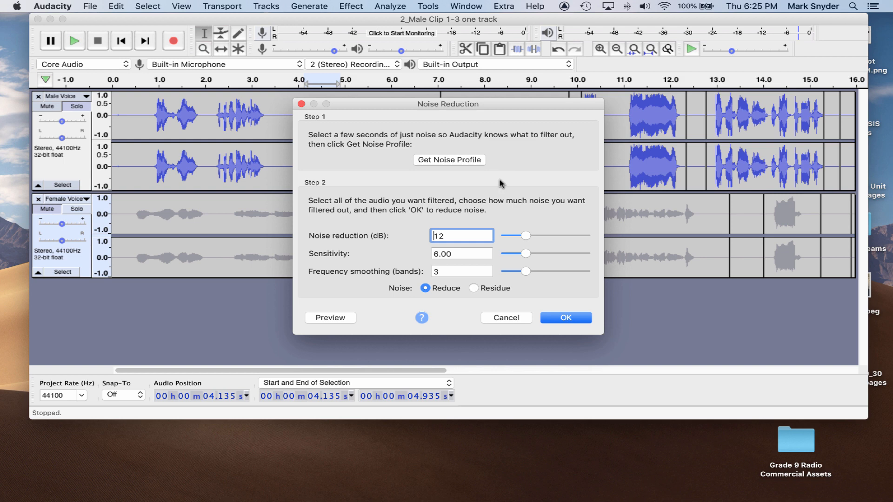
{"action": "left_click", "coordinate": [507, 318]}
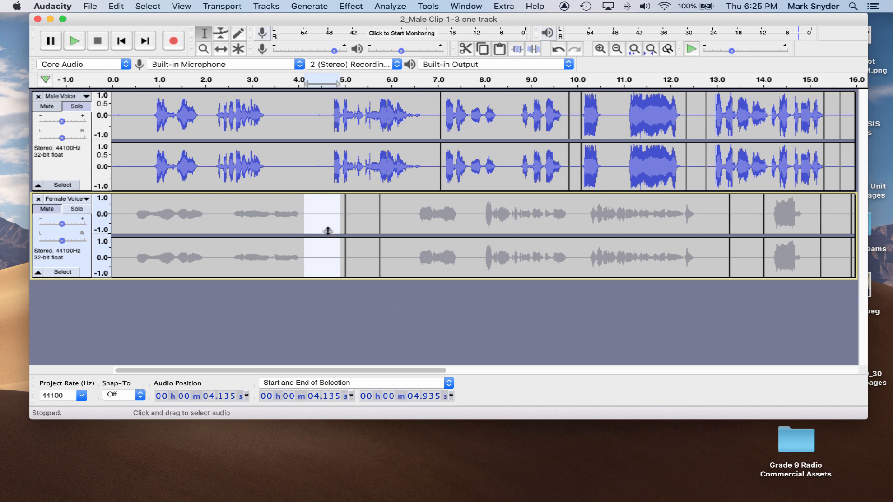
{"action": "left_click", "coordinate": [241, 299]}
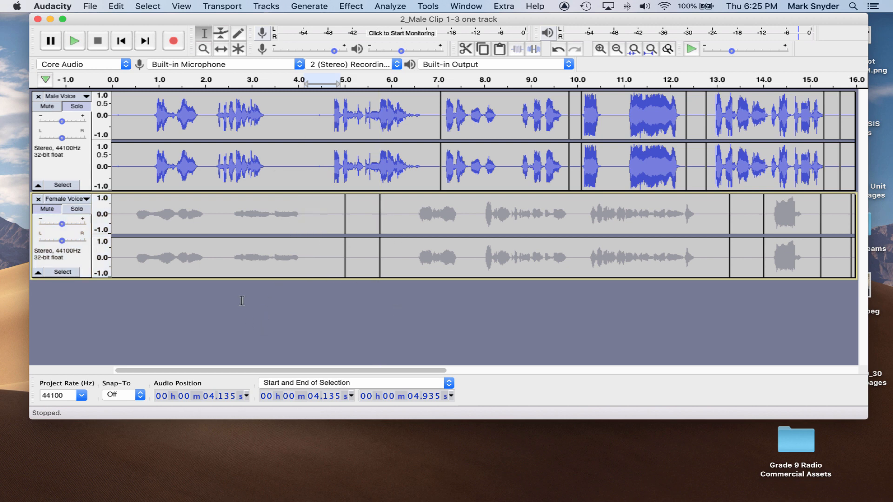
{"action": "left_click", "coordinate": [184, 122]}
{"action": "key", "text": "super+a"}
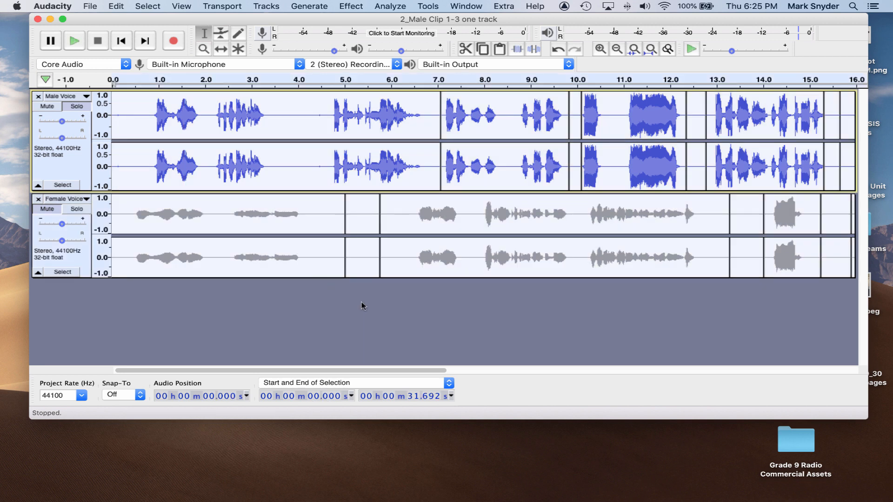
{"action": "left_click", "coordinate": [48, 217], "text": "shift"}
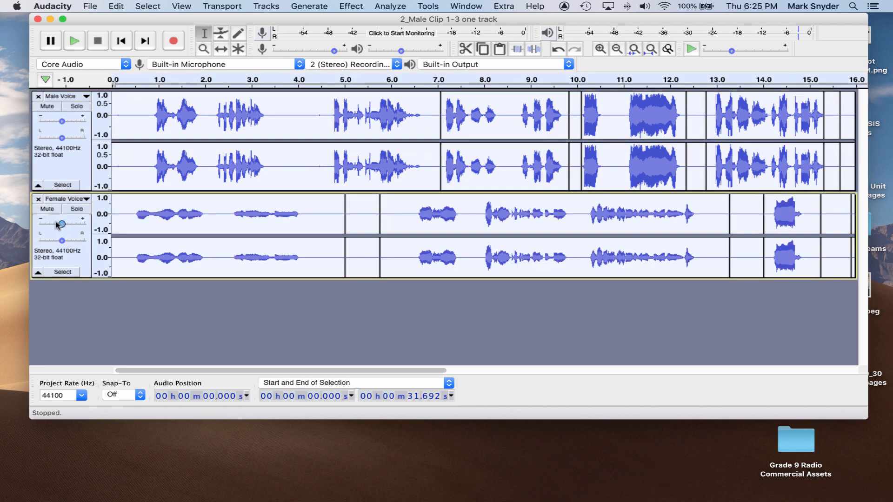
{"action": "left_click", "coordinate": [351, 6]}
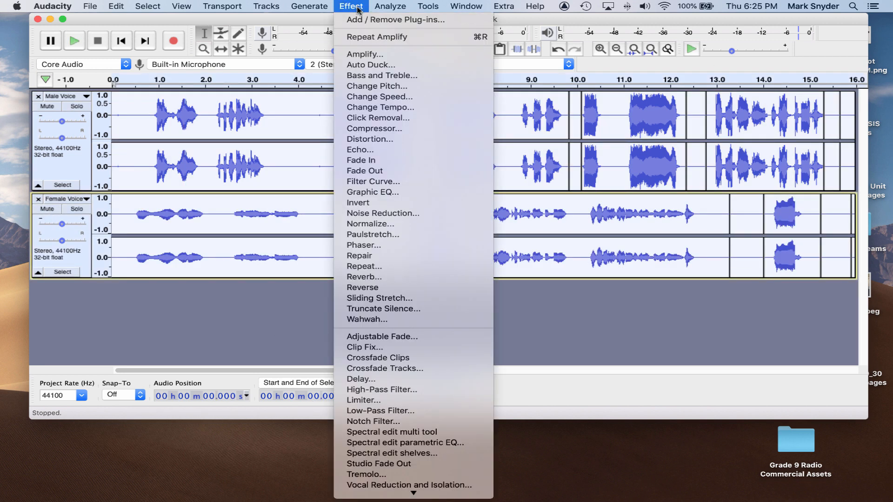
{"action": "left_click", "coordinate": [384, 215]}
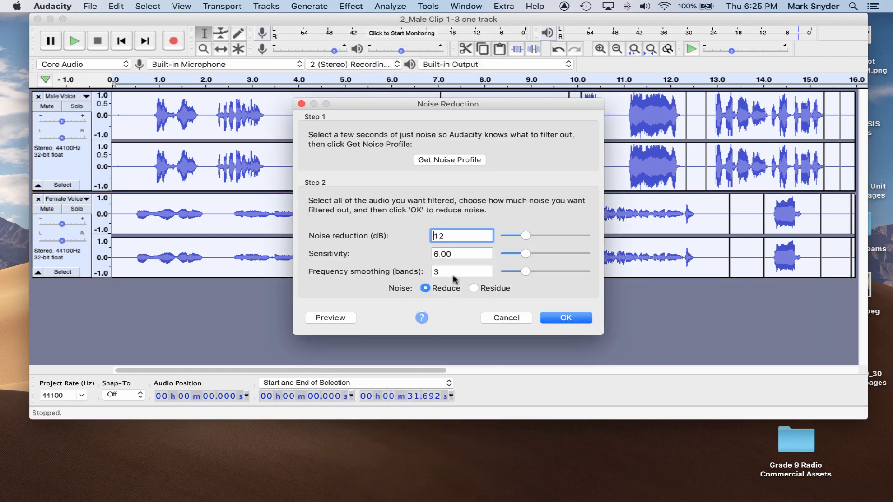
{"action": "left_click", "coordinate": [506, 321]}
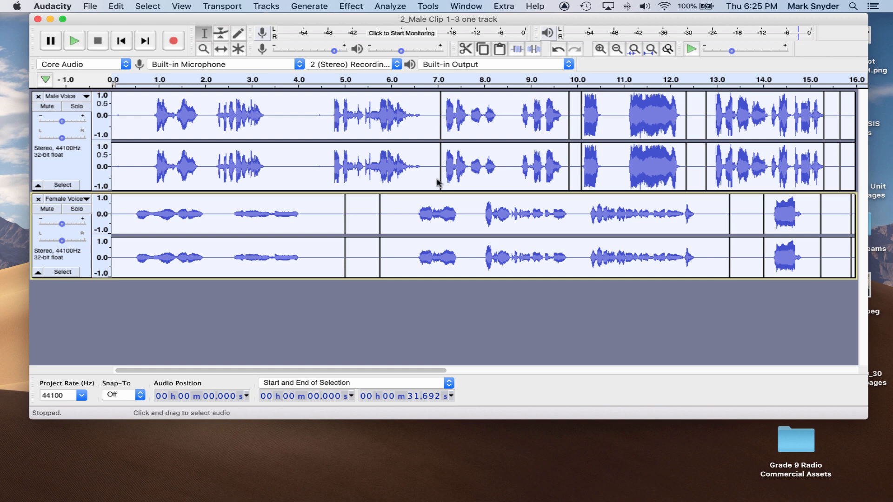
{"action": "left_click", "coordinate": [350, 6]}
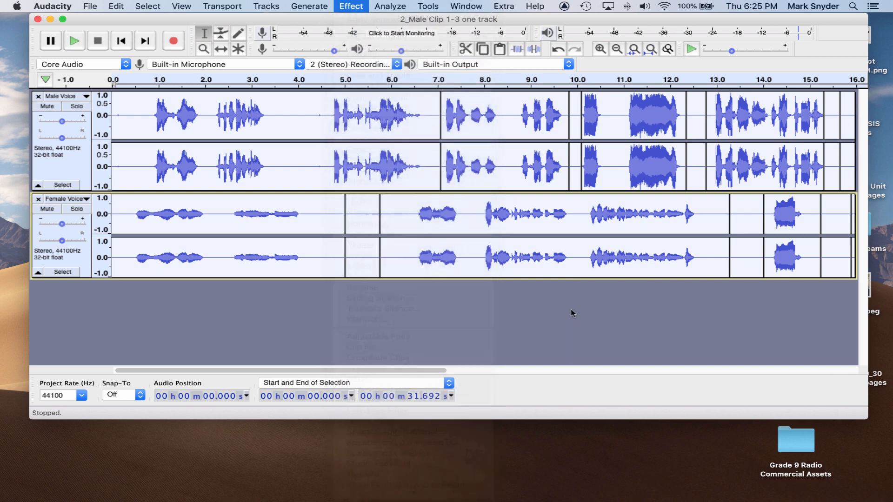
{"action": "left_click", "coordinate": [573, 312]}
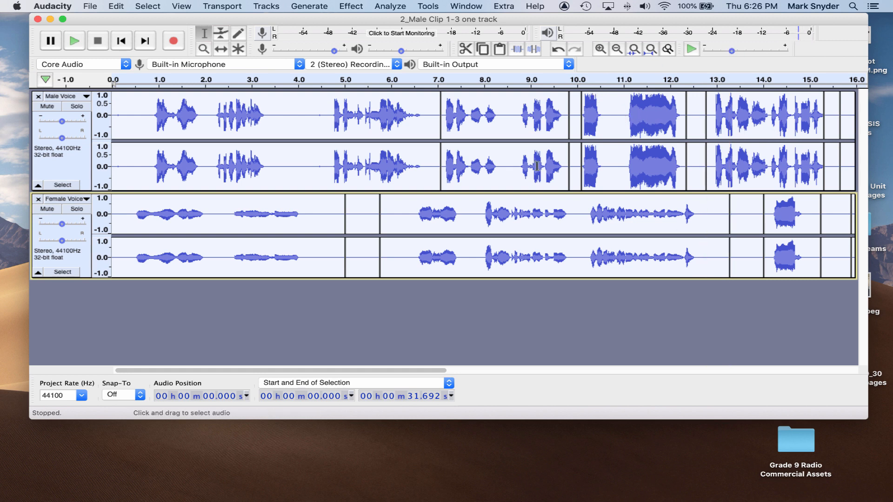
{"action": "left_click", "coordinate": [436, 348]}
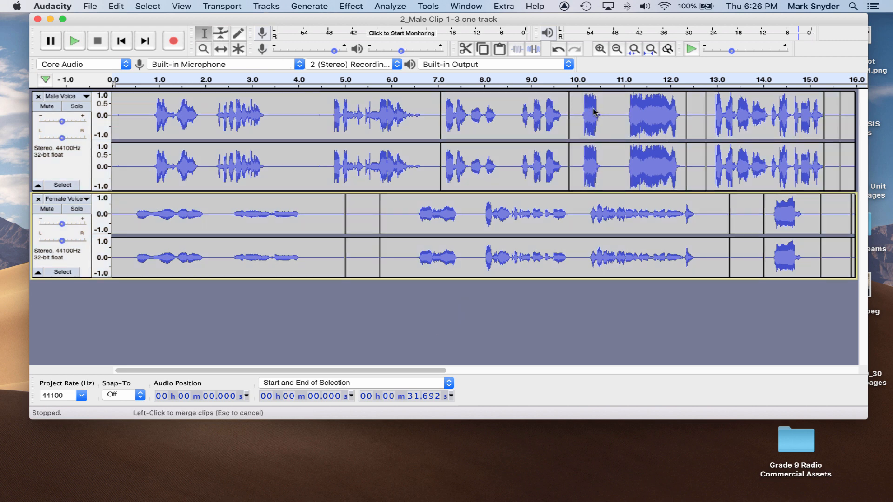
- Play the Male Voice audio from about 10.1 to 12.5 seconds, first with both tracks and again soloed, to check its peaks
{"action": "left_click_drag", "start_coordinate": [582, 114], "coordinate": [691, 133]}
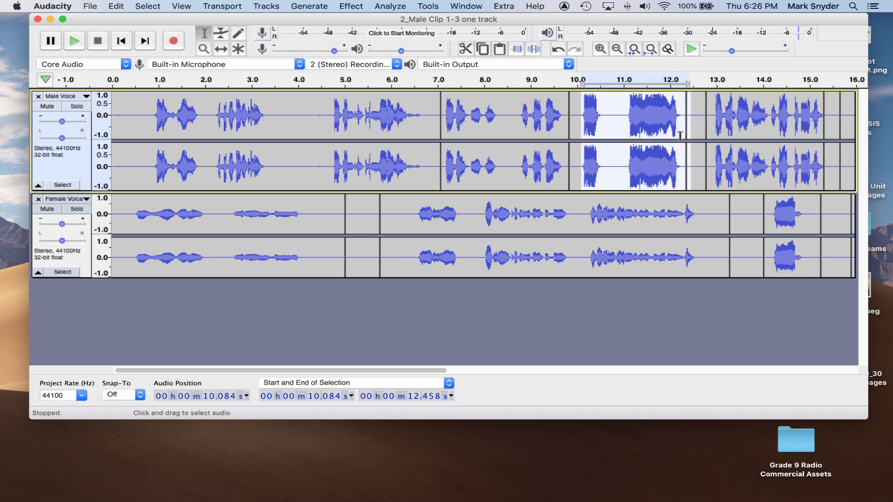
{"action": "key", "text": "space"}
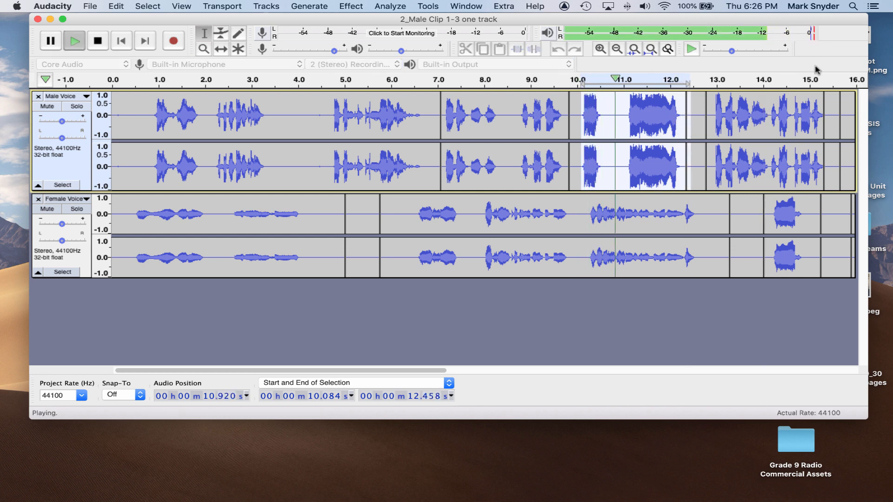
{"action": "key", "text": "space"}
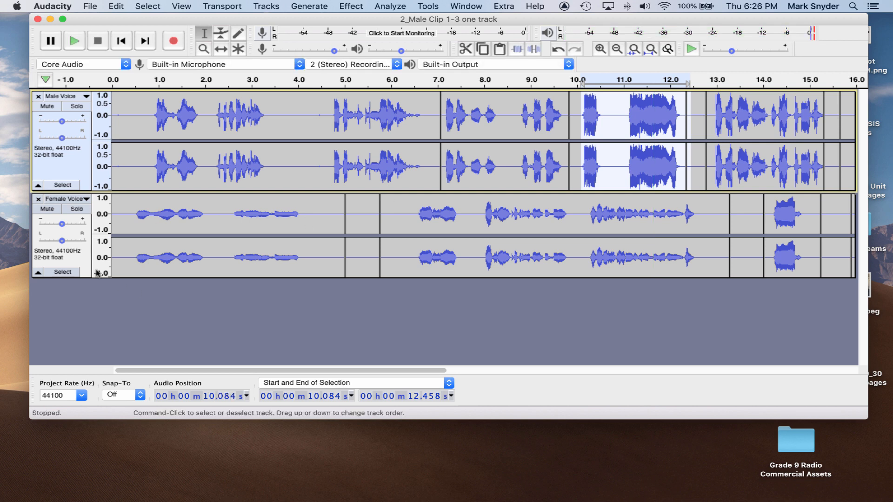
{"action": "left_click", "coordinate": [47, 209]}
{"action": "key", "text": "space"}
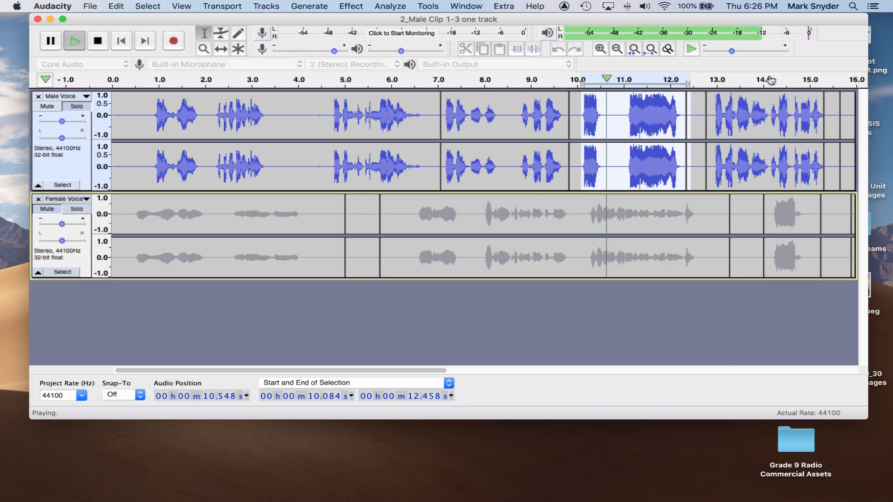
{"action": "key", "text": "space"}
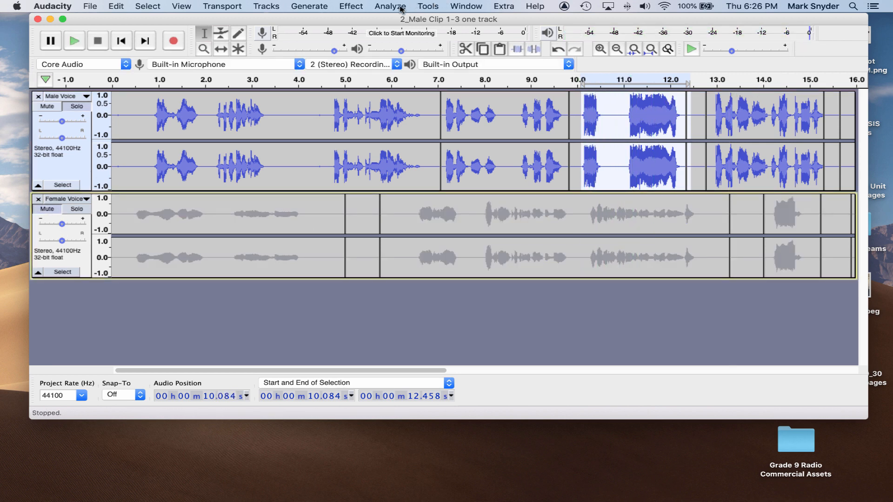
- Try amplifying the Male Voice stretch from about 10.1 to 12.5 seconds to a new peak amplitude of -3 dB, and undo it
{"action": "left_click", "coordinate": [357, 7]}
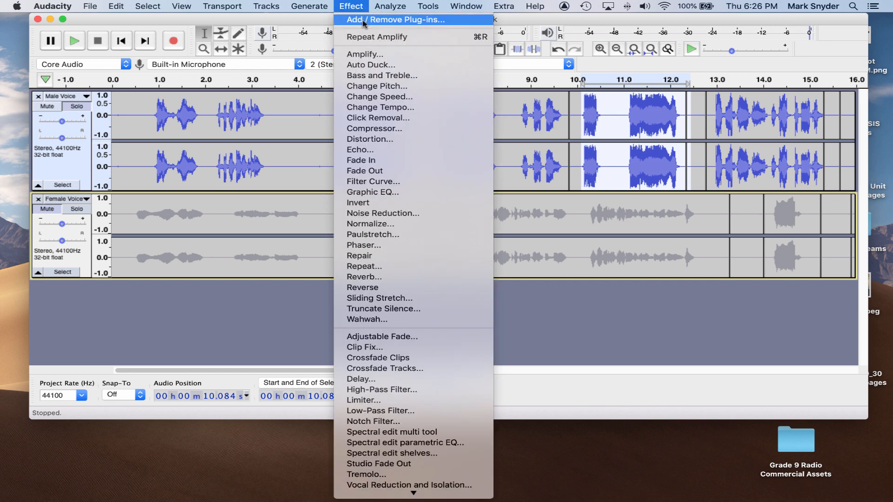
{"action": "left_click", "coordinate": [365, 55]}
{"action": "left_click", "coordinate": [504, 218]}
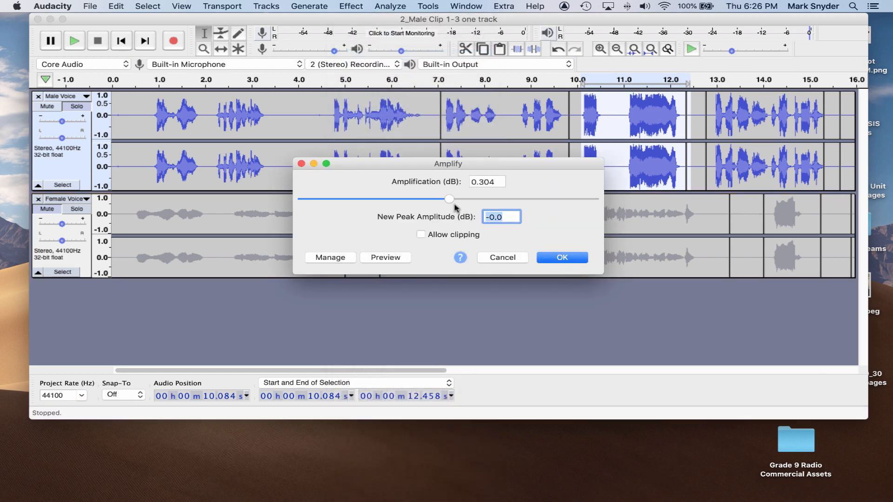
{"action": "type", "text": "-3"}
{"action": "left_click", "coordinate": [552, 258]}
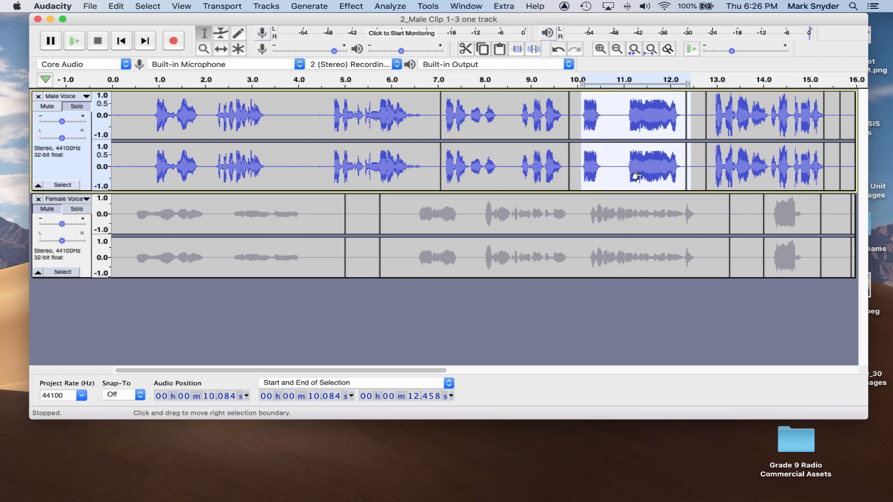
{"action": "key", "text": "super+z"}
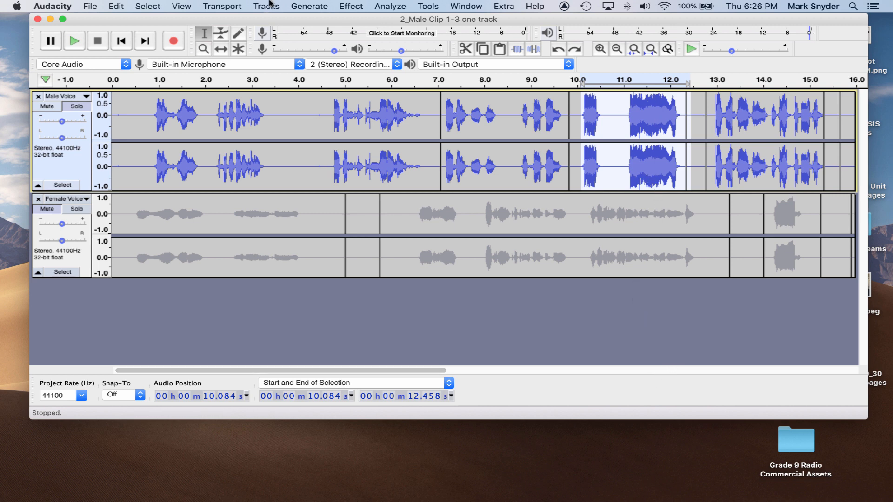
- Try a new peak amplitude of -10 dB on the same Male Voice stretch, play it back, and undo the change
{"action": "left_click", "coordinate": [351, 6]}
{"action": "left_click", "coordinate": [374, 55]}
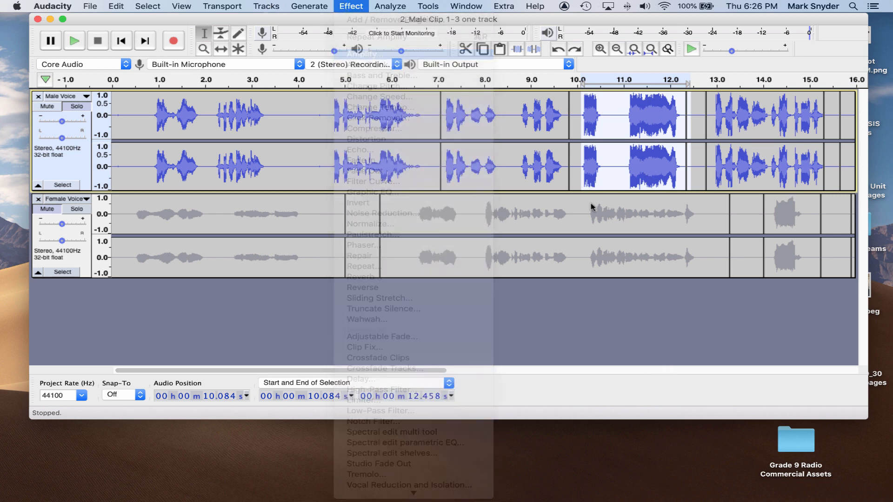
{"action": "left_click", "coordinate": [512, 217]}
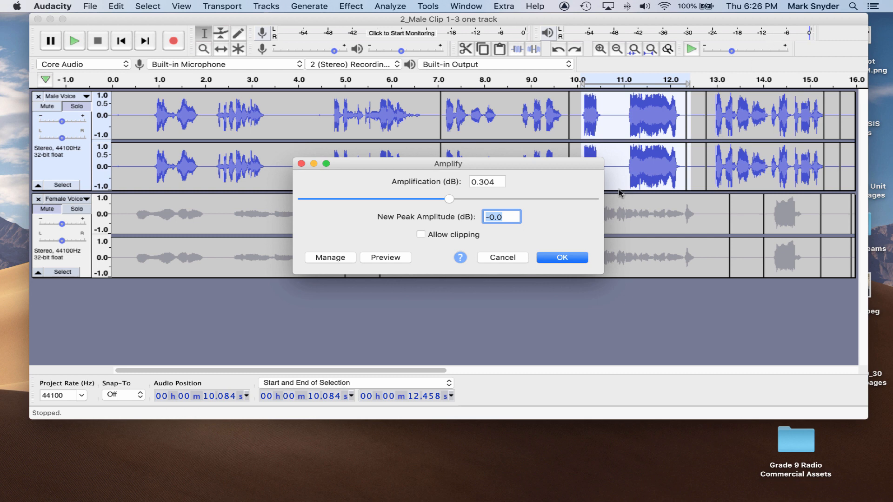
{"action": "type", "text": "-10"}
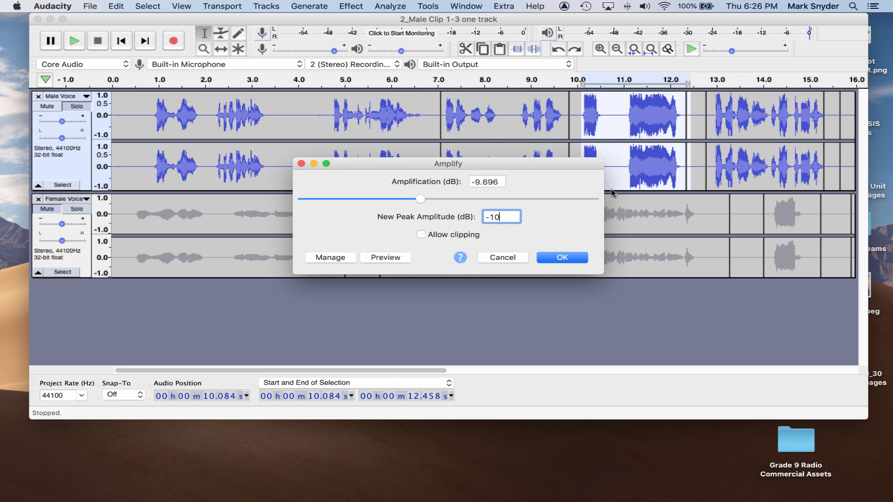
{"action": "left_click", "coordinate": [548, 255]}
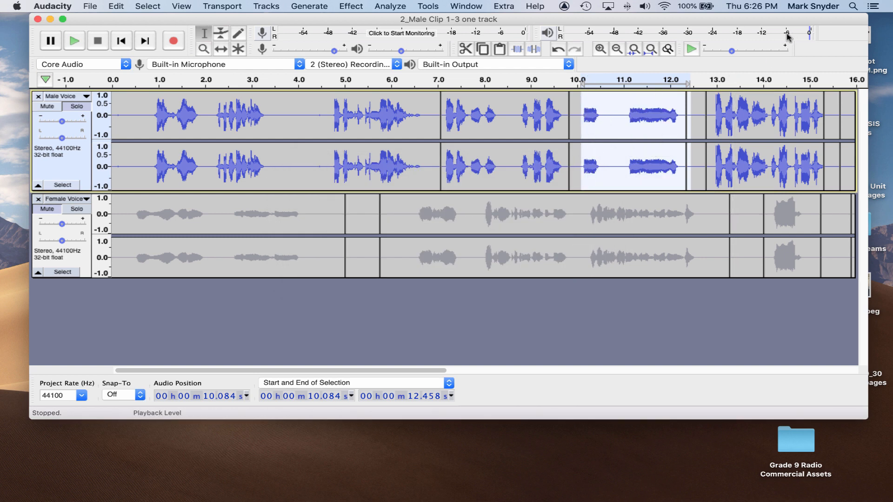
{"action": "key", "text": "space"}
{"action": "key", "text": "super+z"}
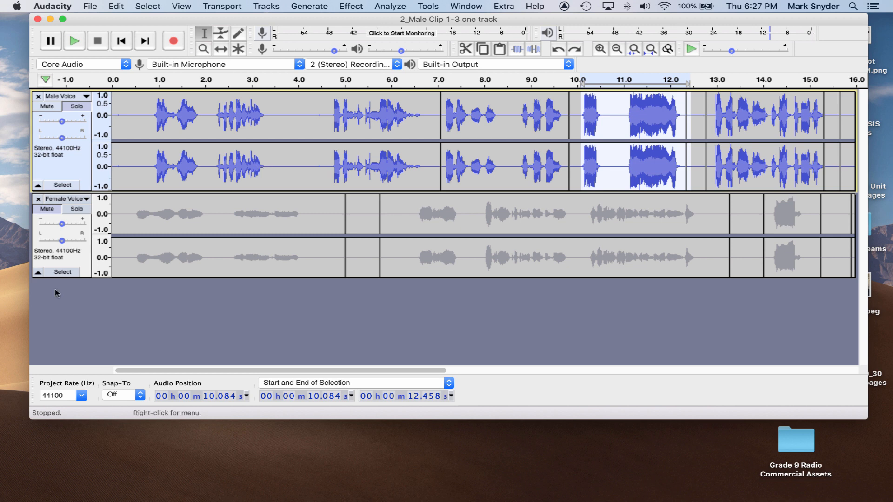
{"action": "mouse_move", "coordinate": [107, 498]}
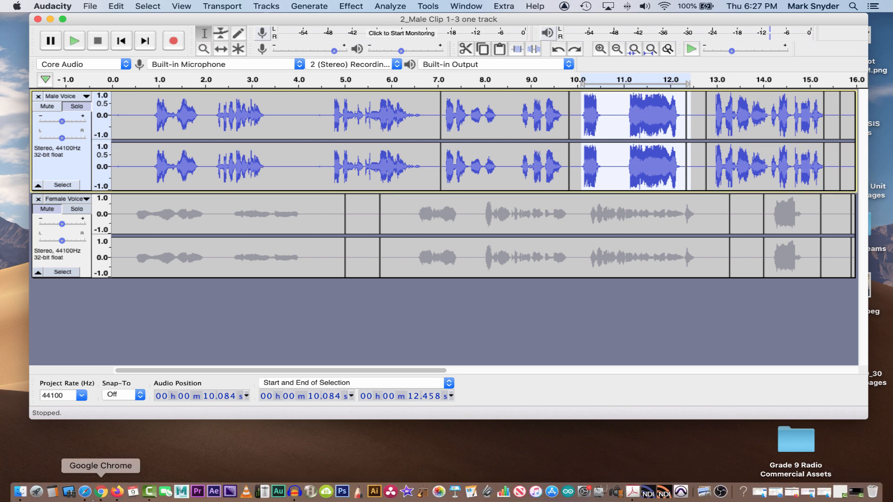
{"action": "left_click", "coordinate": [149, 492]}
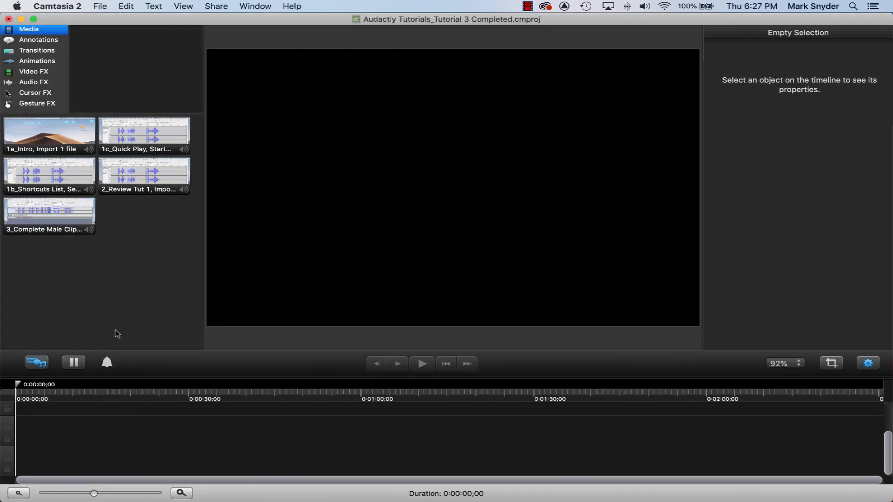
{"action": "left_click", "coordinate": [530, 6]}
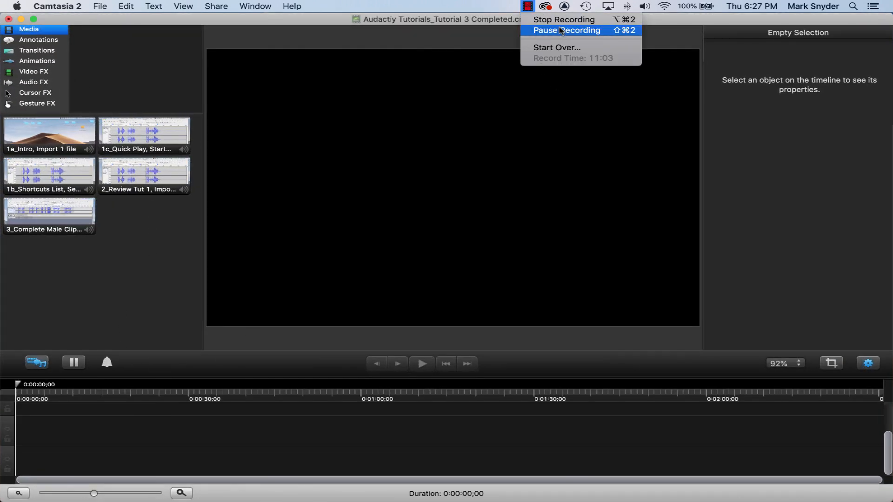